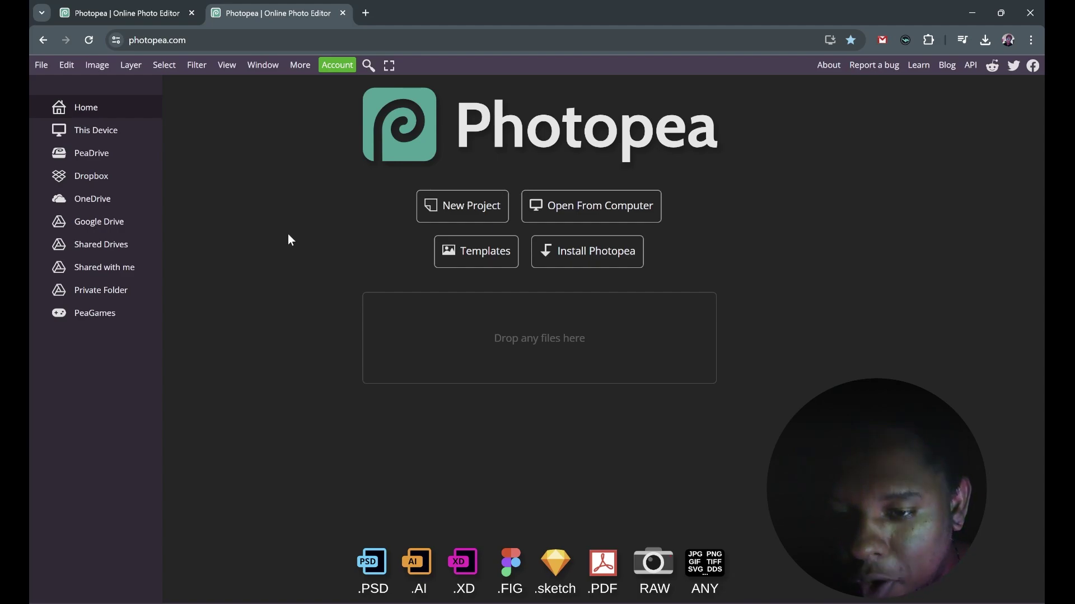
Search the templates for 'gael level' and open the SPELL Animated Social popup template.
click(471, 264)
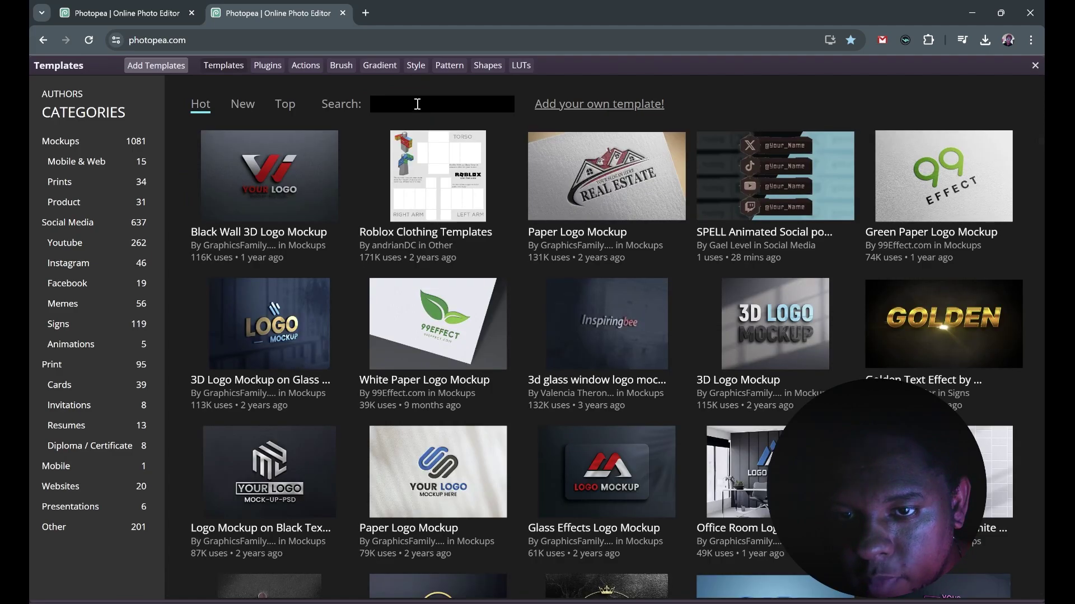
click(417, 105)
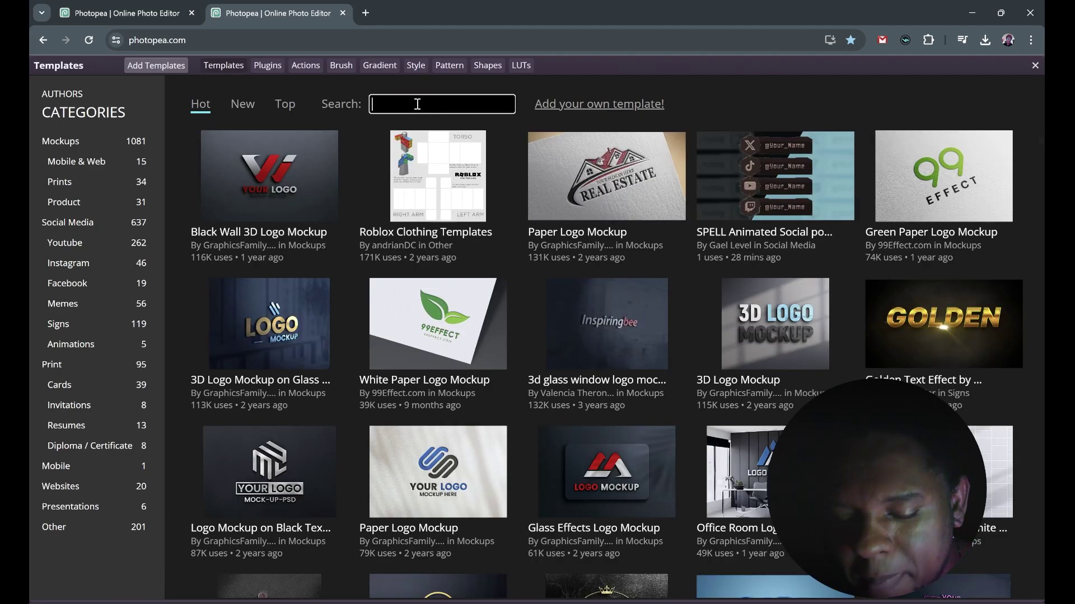
text(gael level)
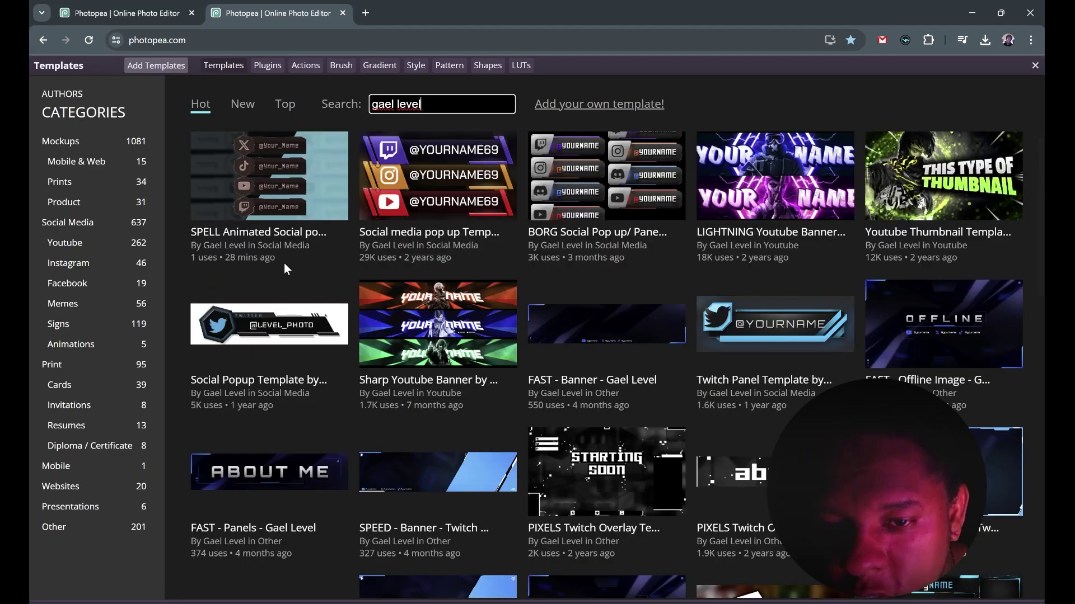
click(255, 234)
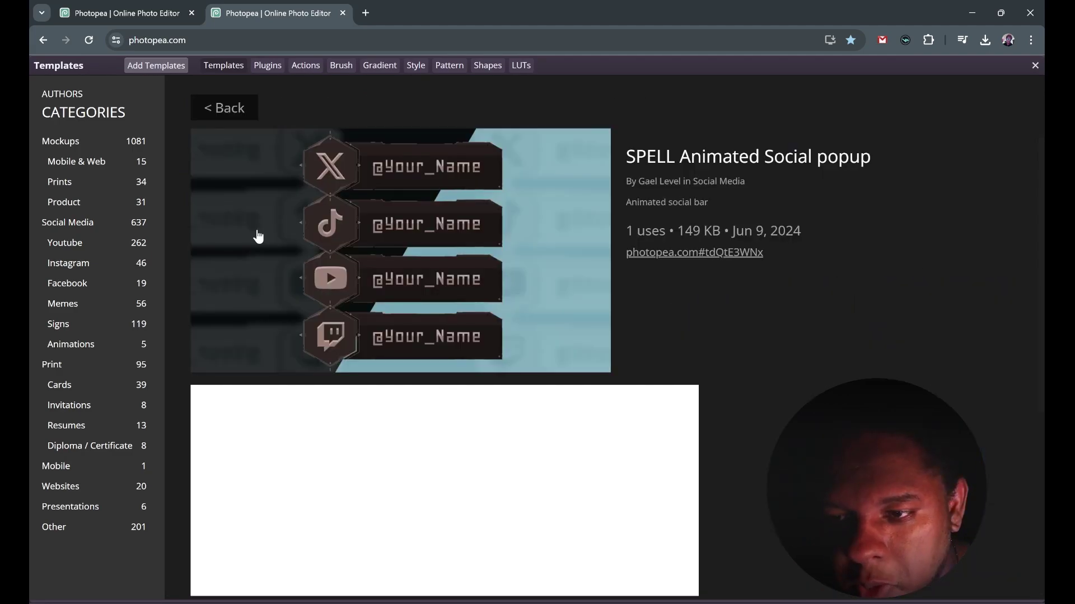
click(420, 238)
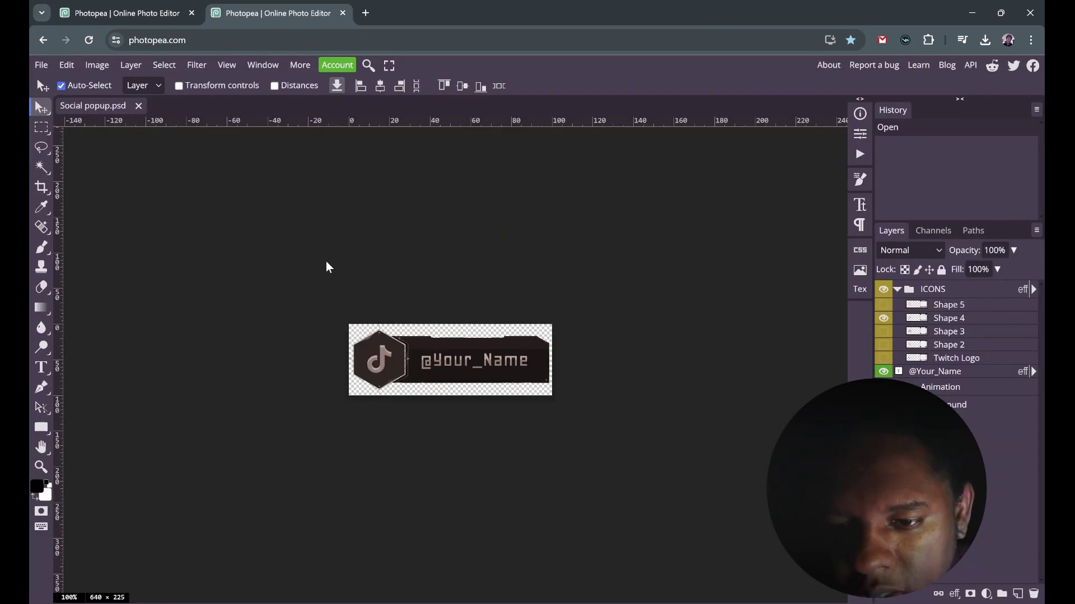
key(ctrl+plus)
key(ctrl+plus)
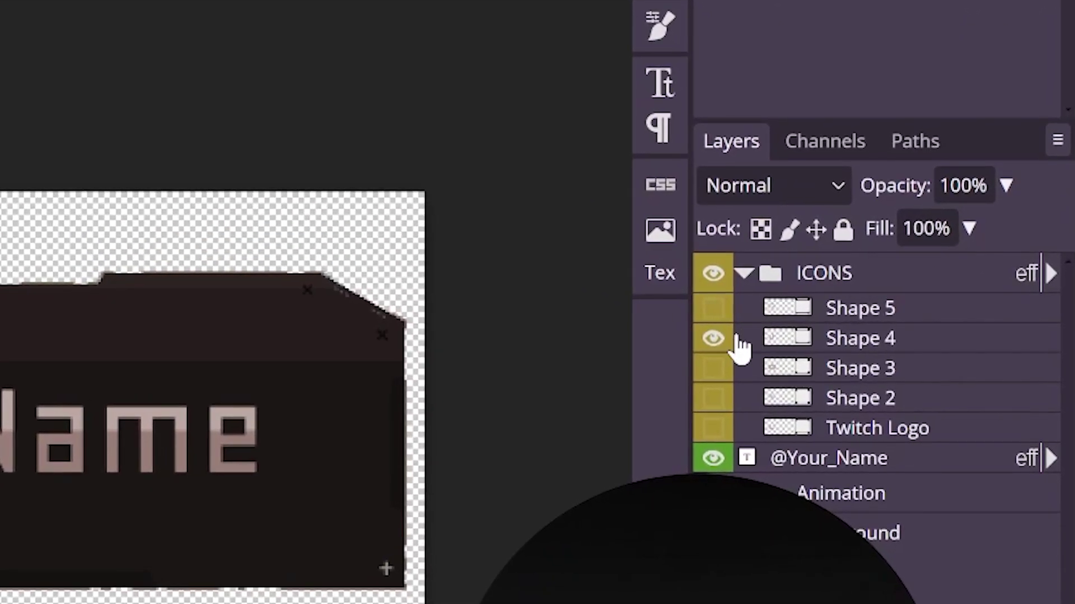
click(744, 274)
click(745, 274)
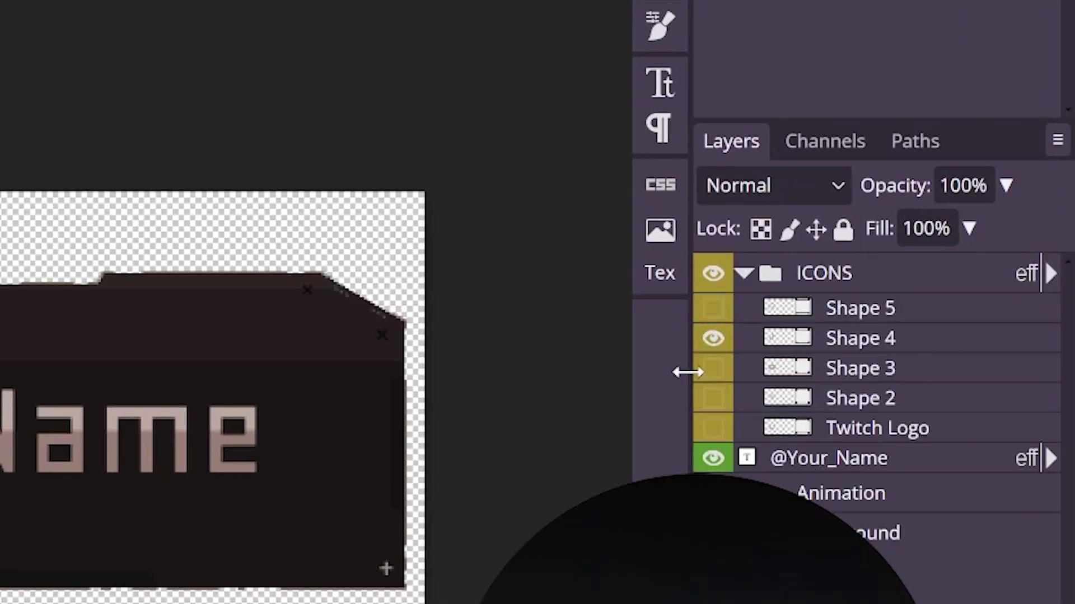
click(745, 273)
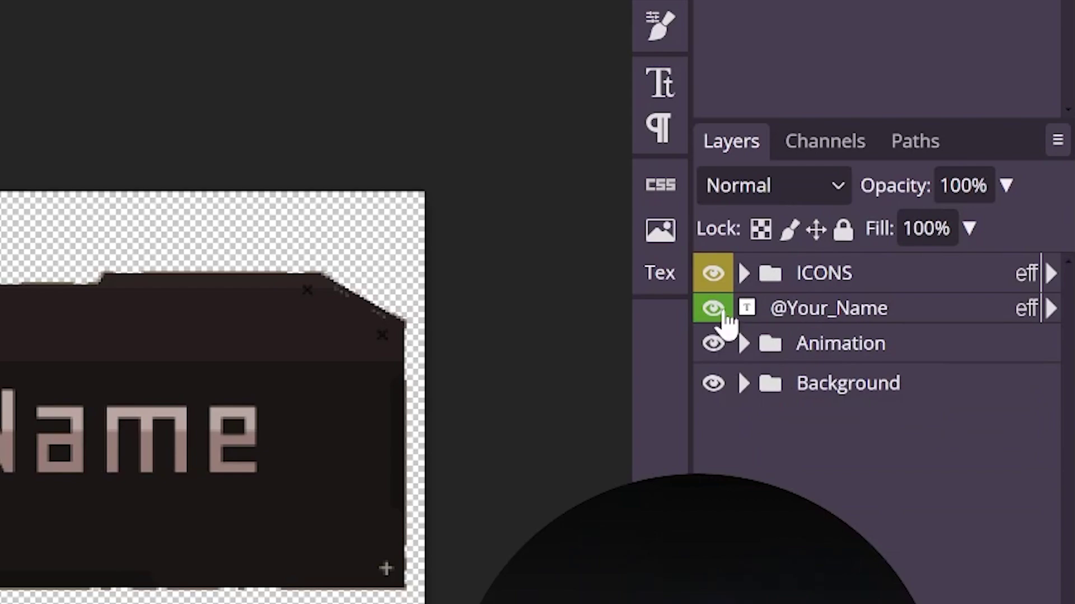
click(750, 314)
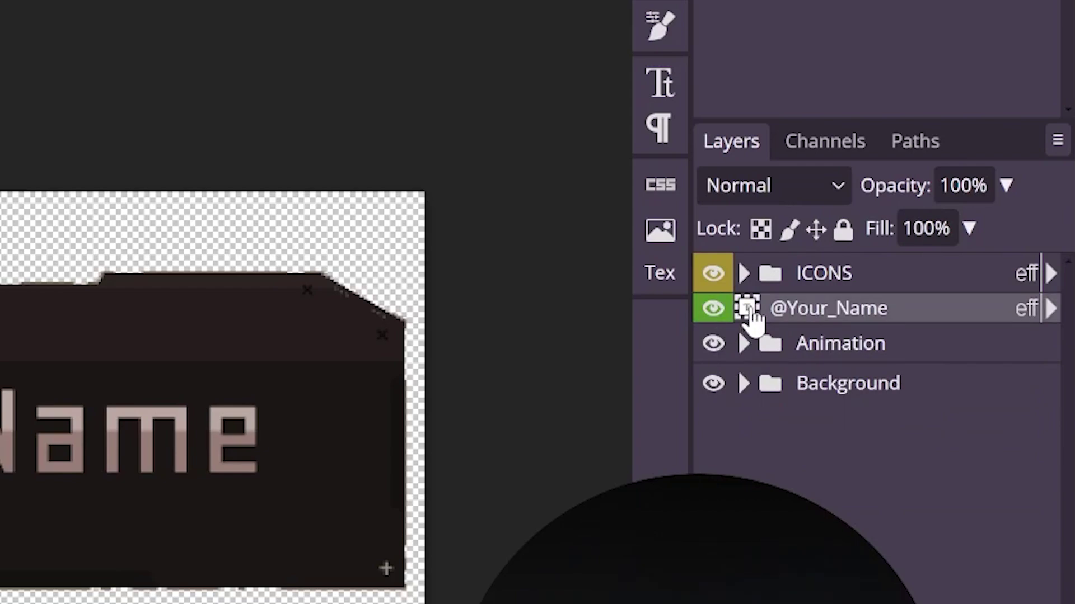
double_click(750, 314)
key(BackSpace)
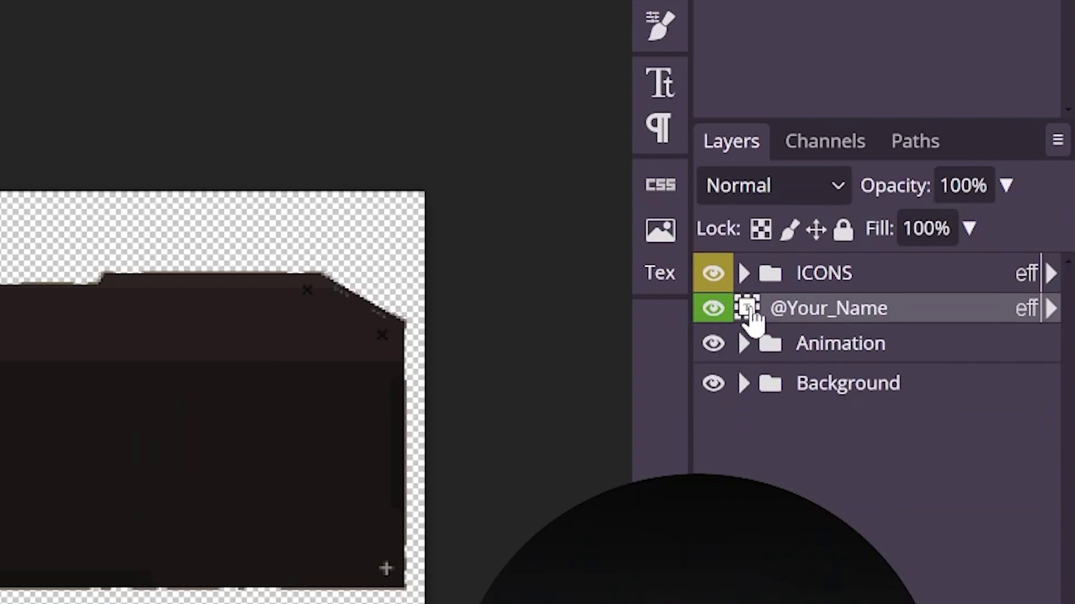
text(popoopopopop)
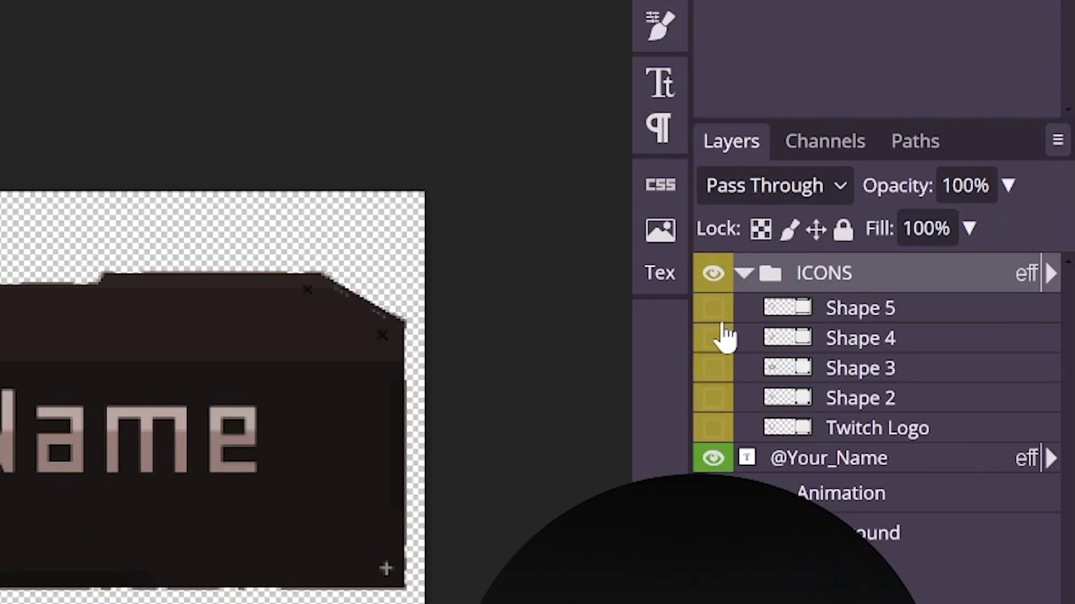
click(713, 378)
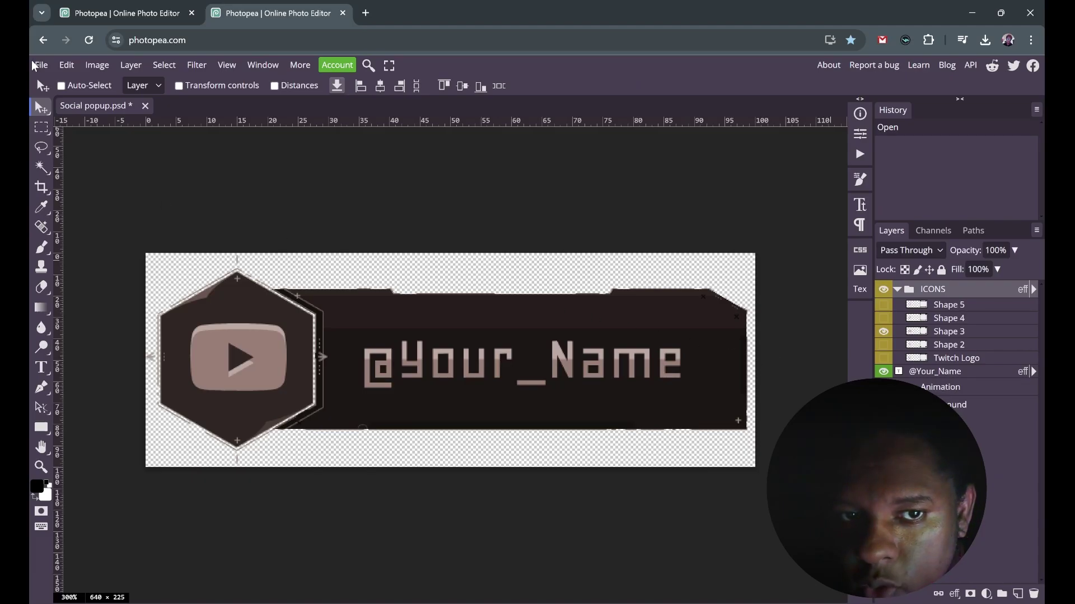
Export the YouTube version of the popup as a GIF.
click(34, 66)
mouse_move(111, 250)
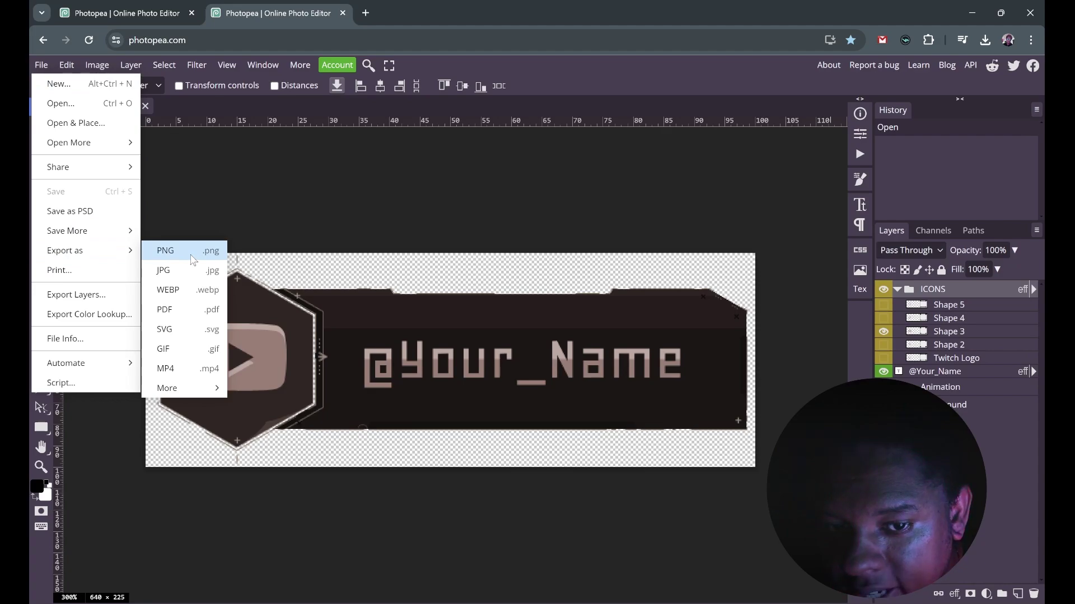
click(186, 349)
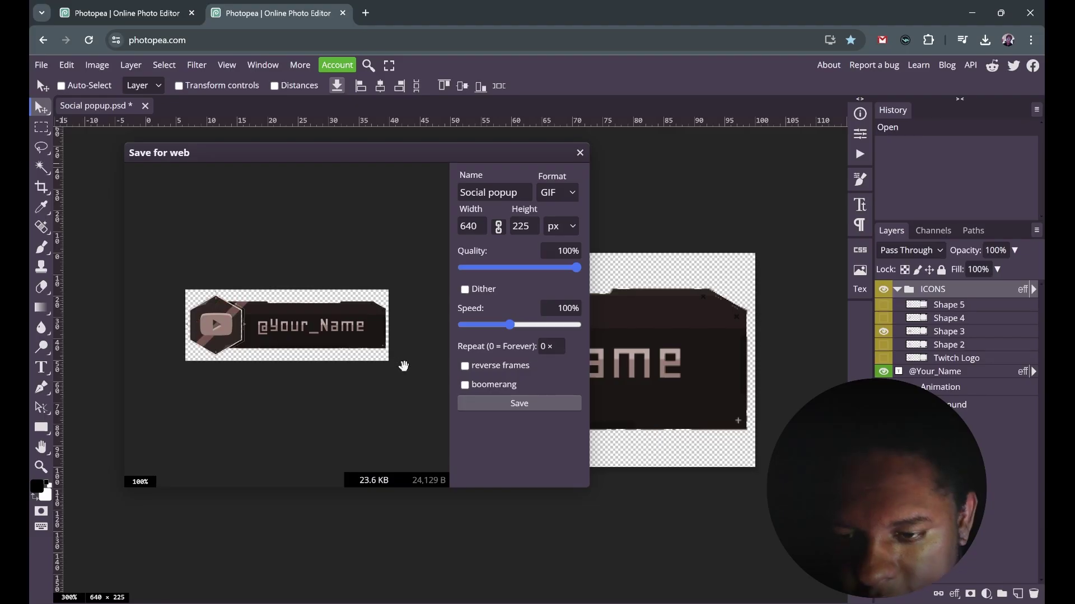
click(506, 405)
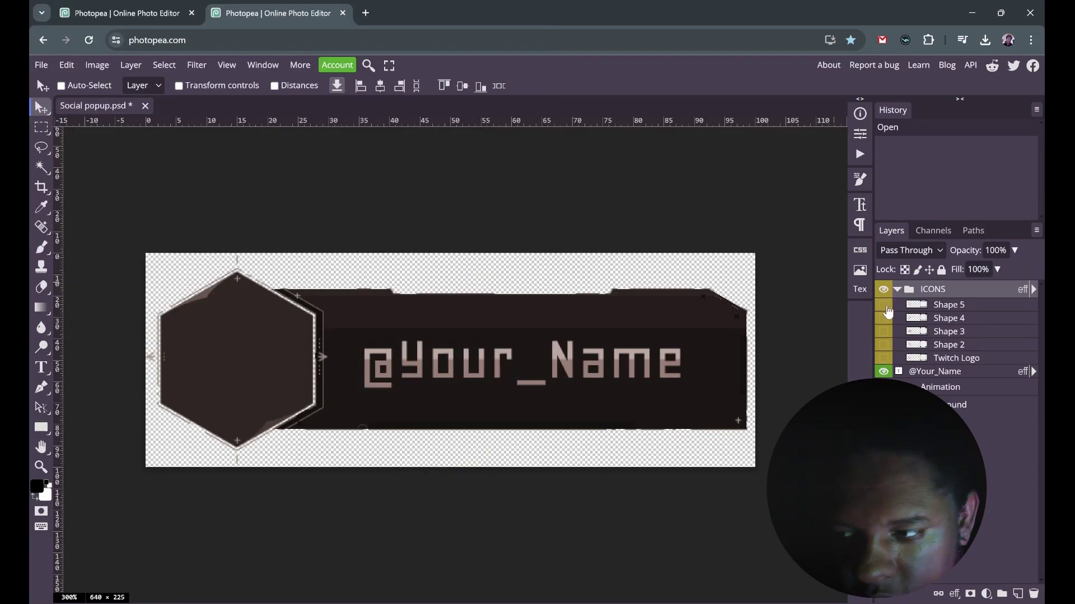
Check each icon layer (Twitch, X, YouTube, TikTok, Instagram) and leave them all hidden.
click(884, 358)
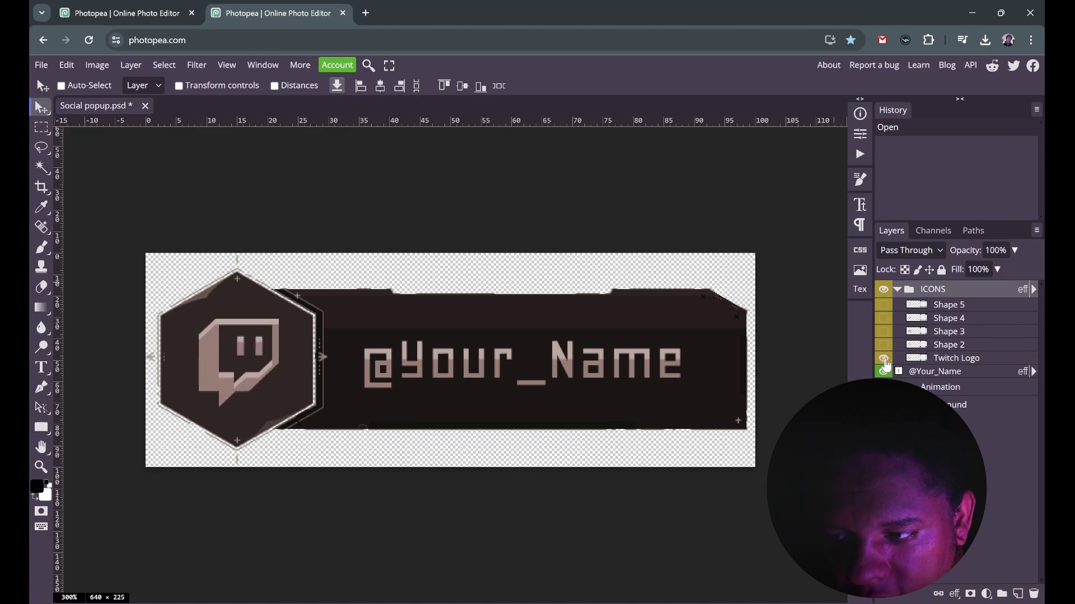
click(884, 358)
click(884, 345)
click(884, 345)
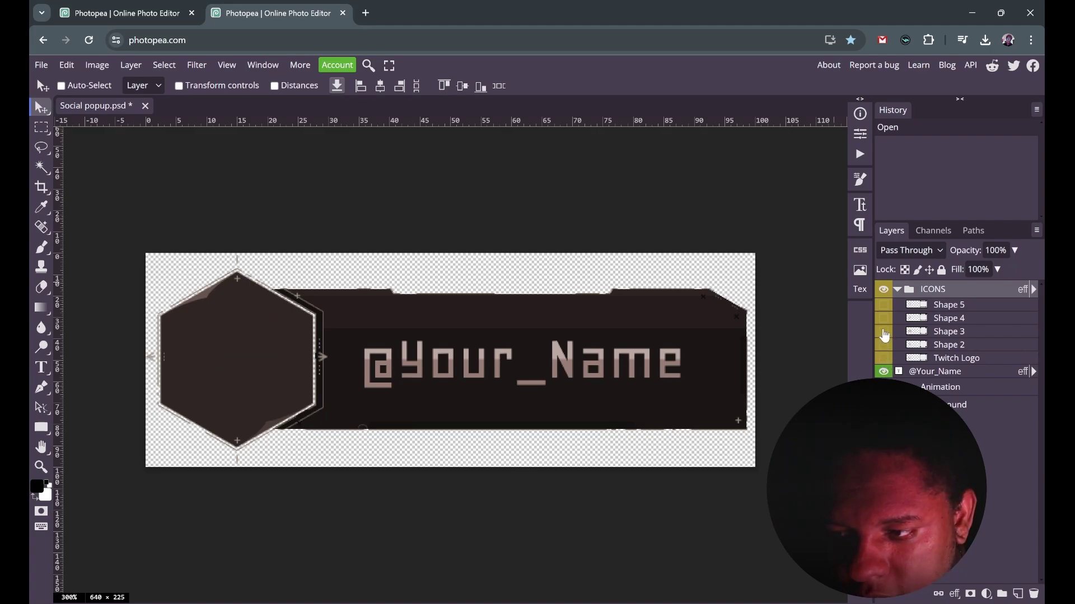
click(884, 331)
click(884, 331)
click(884, 318)
click(884, 318)
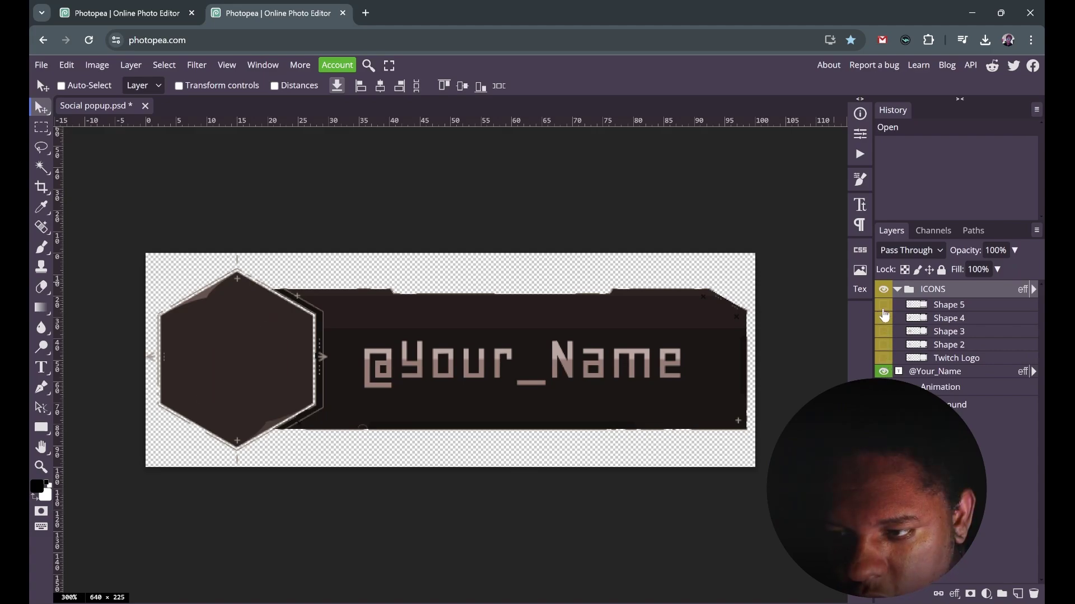
click(884, 305)
click(884, 305)
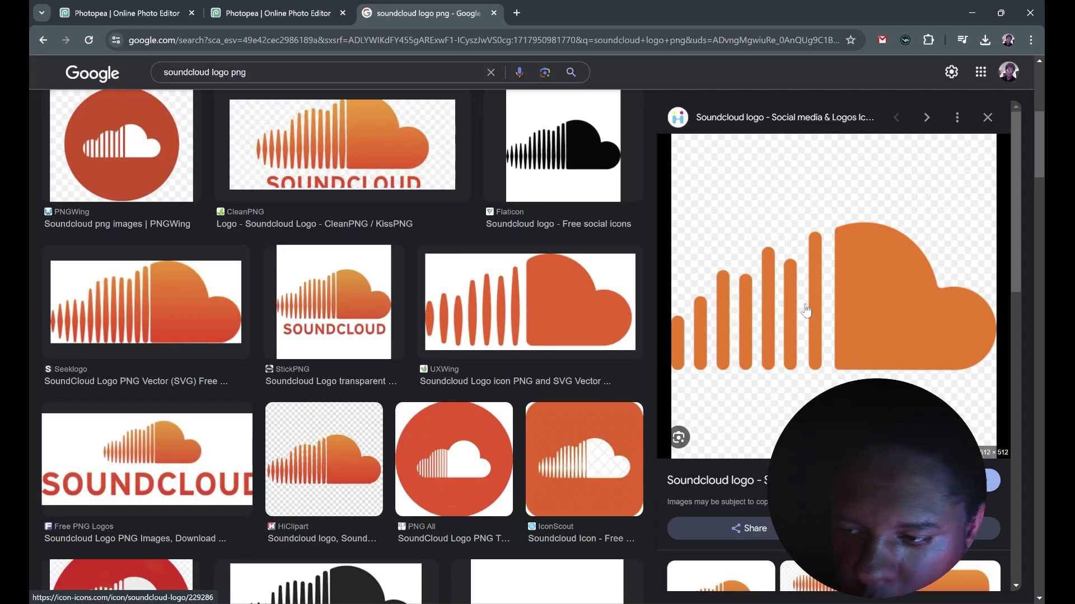
Copy the orange SoundCloud logo image from Google Images and return to Photopea.
right_click(805, 311)
click(829, 447)
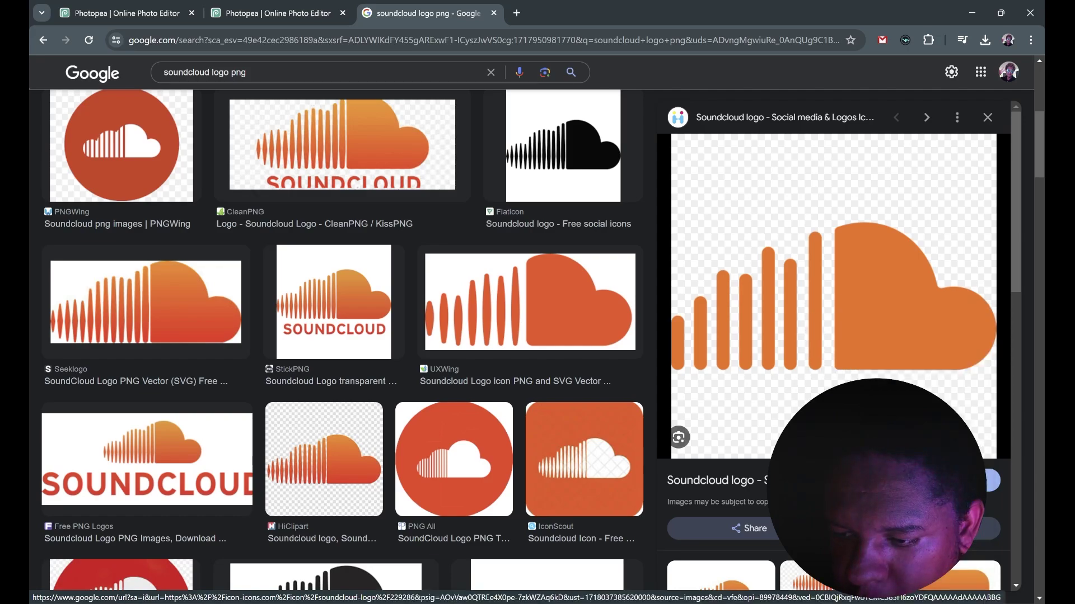
click(266, 17)
Paste the SoundCloud logo and move its layer to the top of the ICONS group.
click(66, 65)
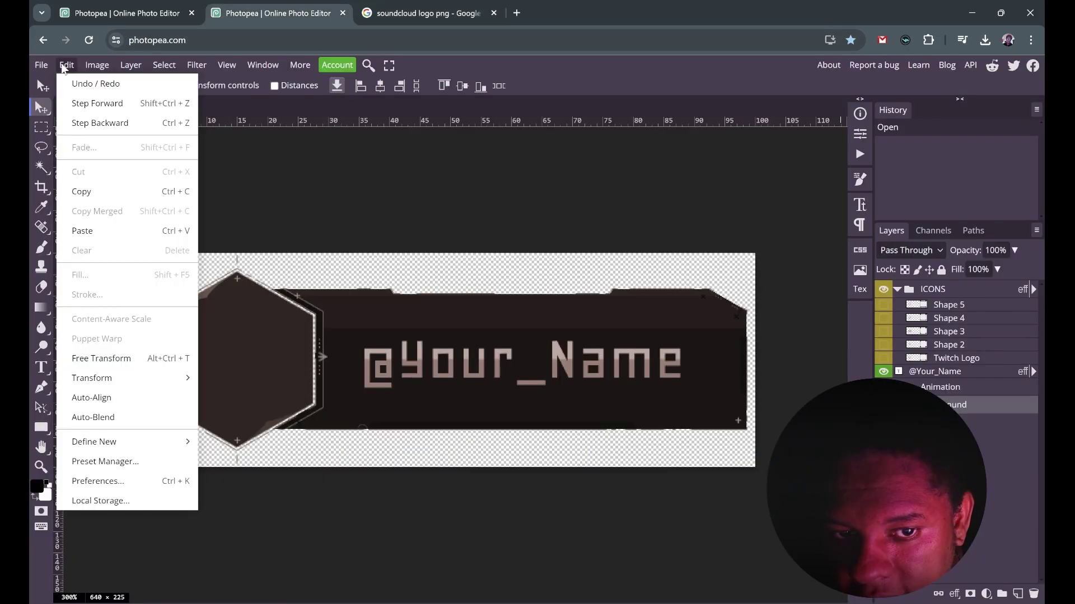
click(98, 232)
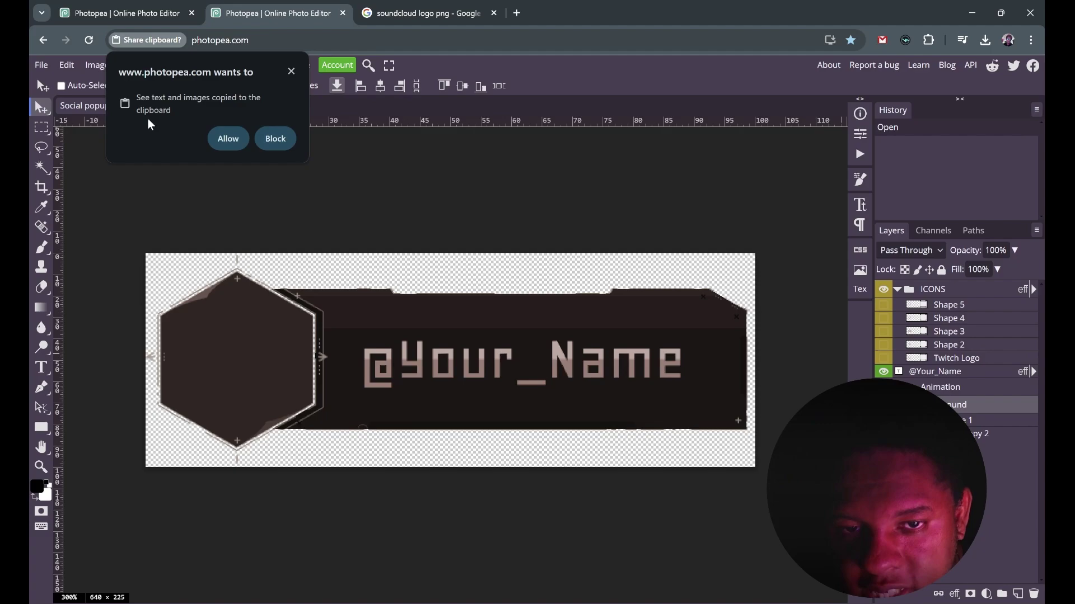
click(224, 139)
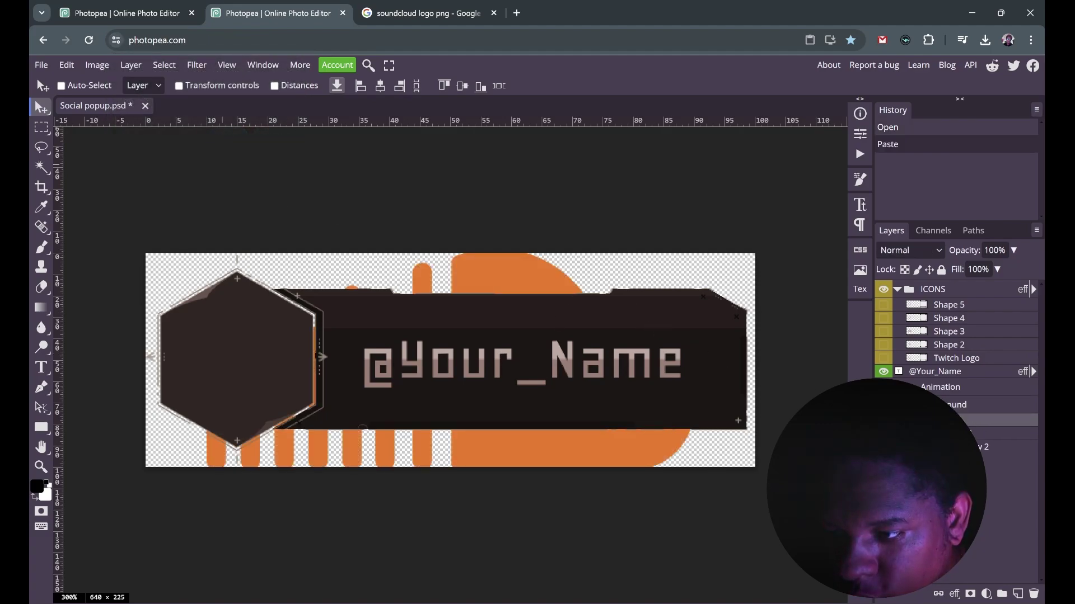
drag(958, 420, 958, 308)
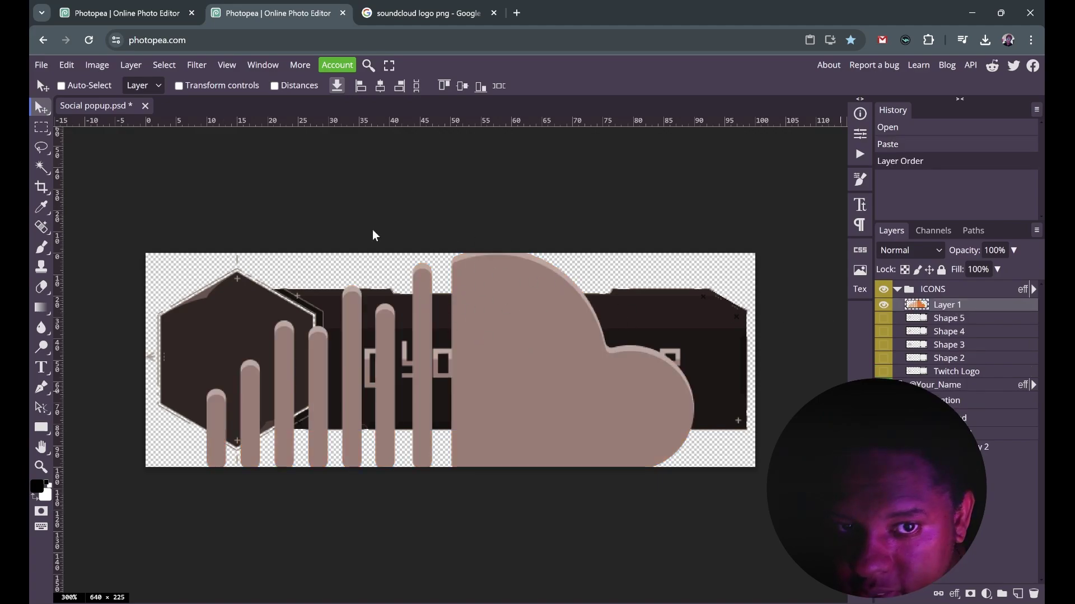
Scale the SoundCloud logo down to fit inside the hexagon.
click(66, 65)
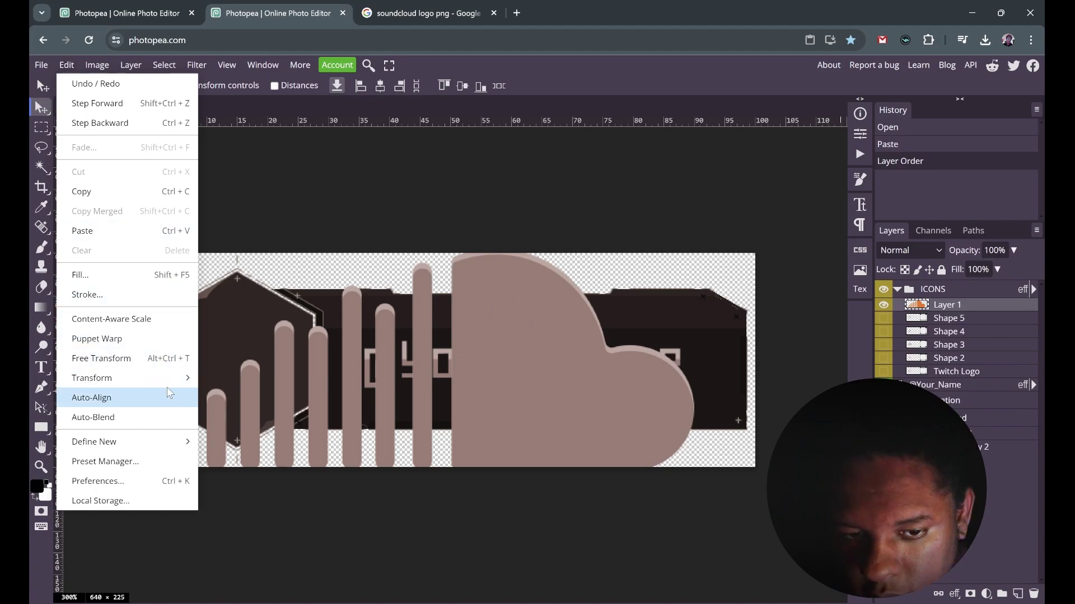
mouse_move(167, 382)
click(263, 386)
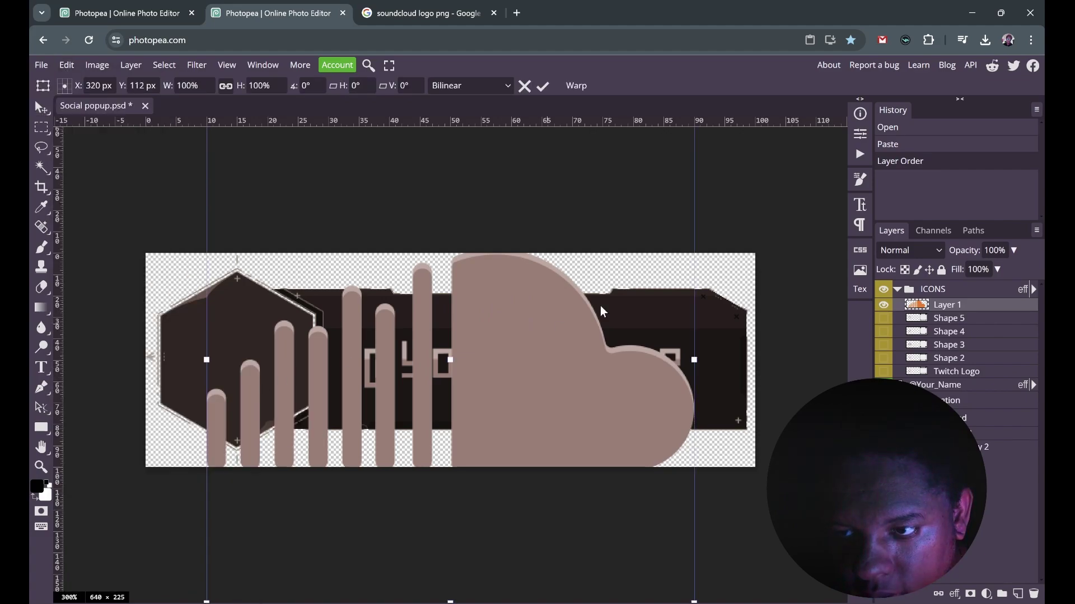
drag(695, 361, 269, 361)
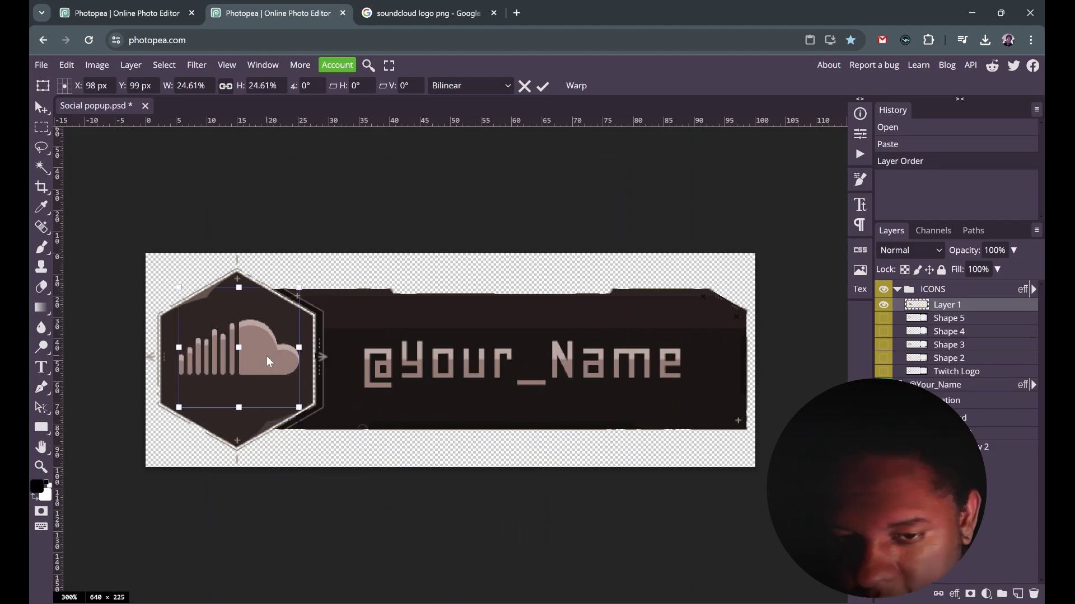
key(Return)
Open the GIF export's Save for web settings at 640 × 225.
click(41, 65)
mouse_move(84, 252)
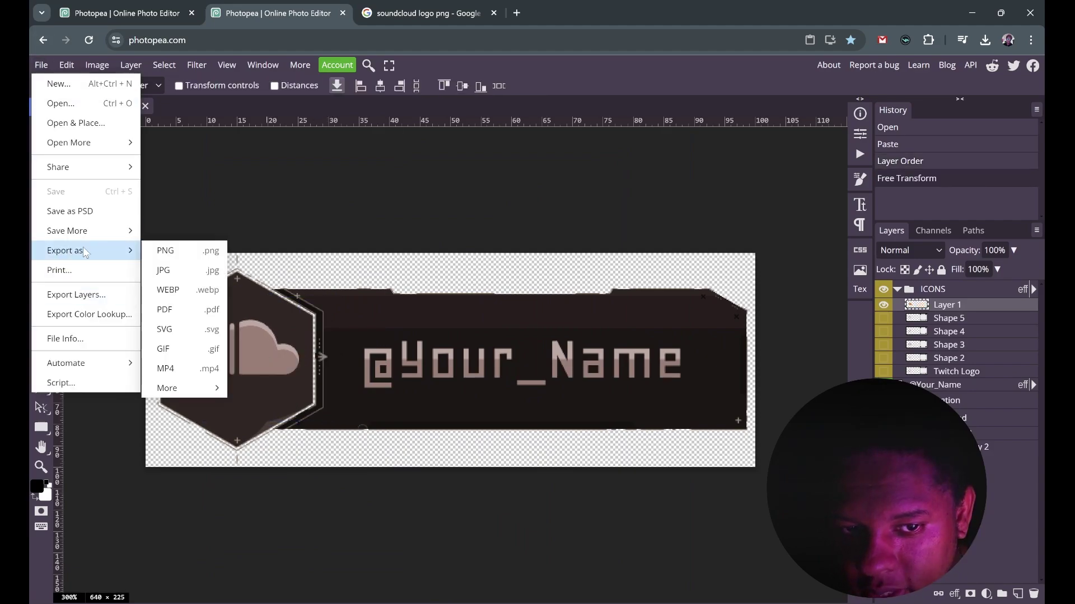
click(210, 348)
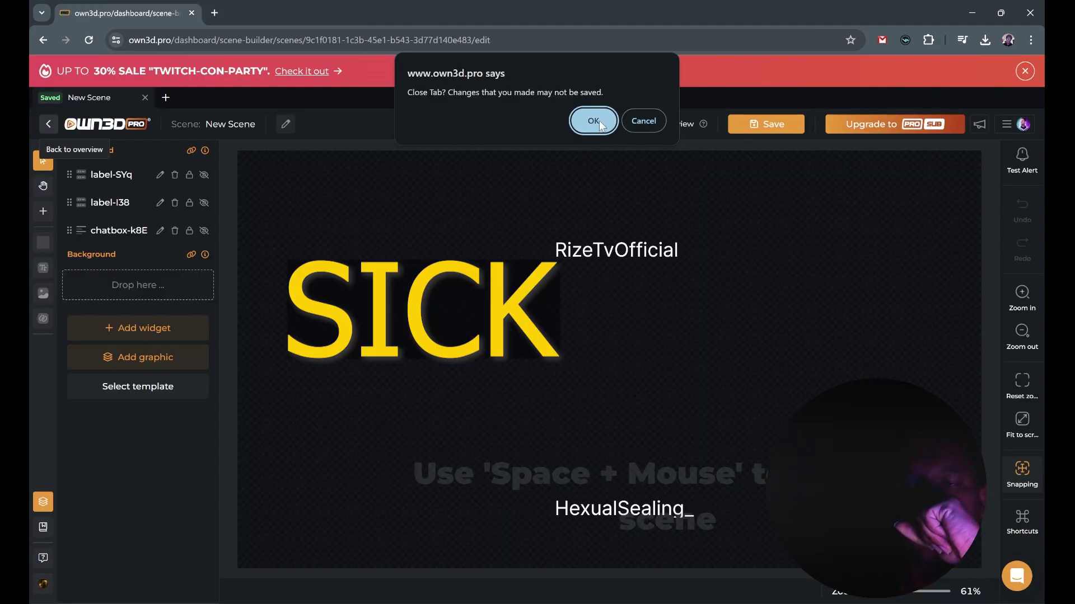
From the dashboard's My Scenes, create a single scene starting from an empty canvas.
click(590, 117)
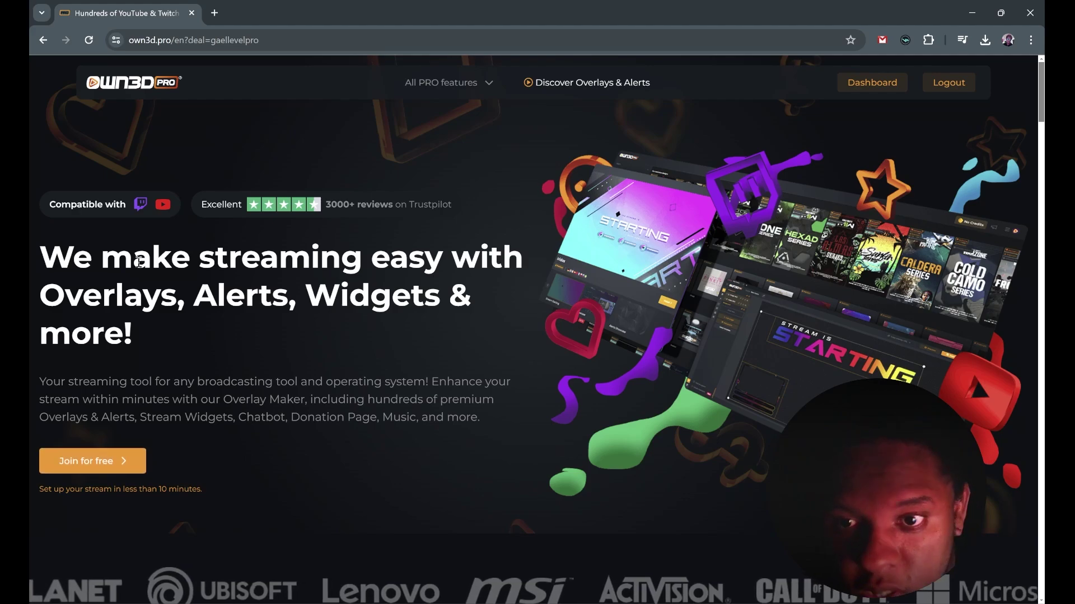
click(868, 84)
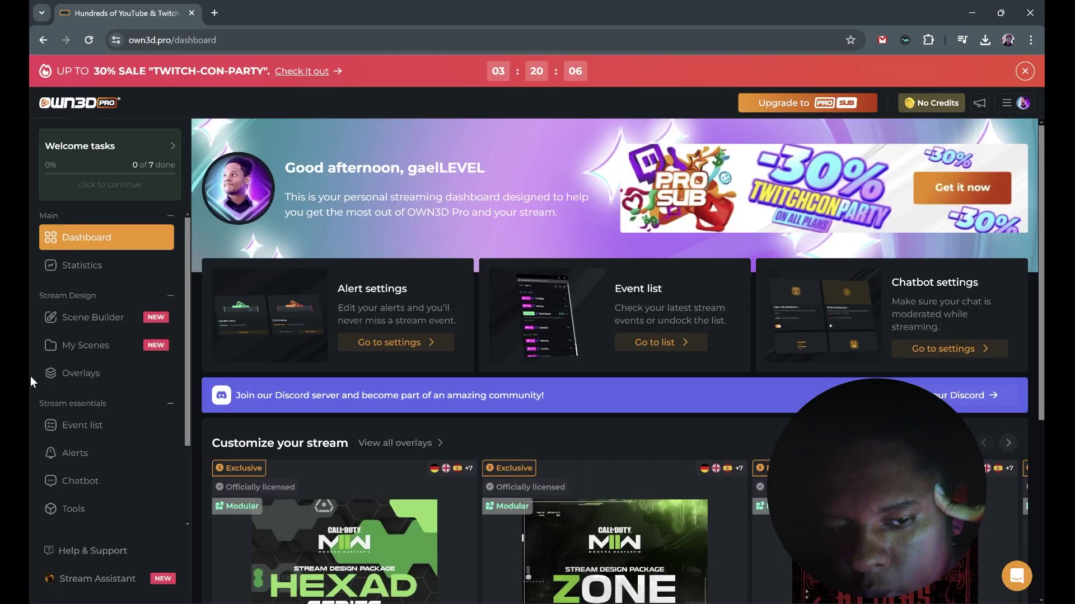
click(94, 355)
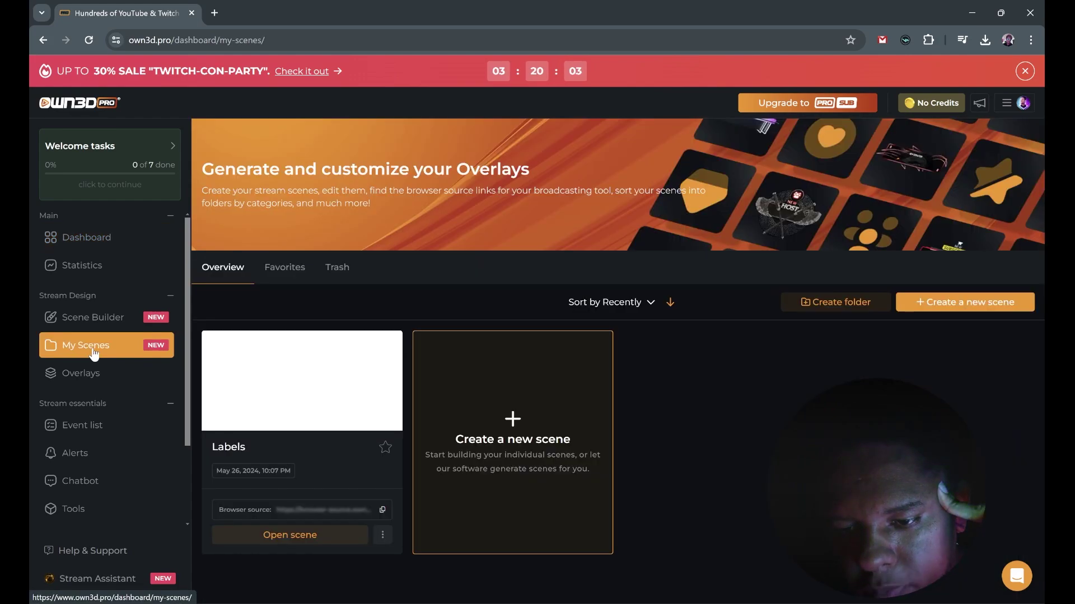
click(499, 448)
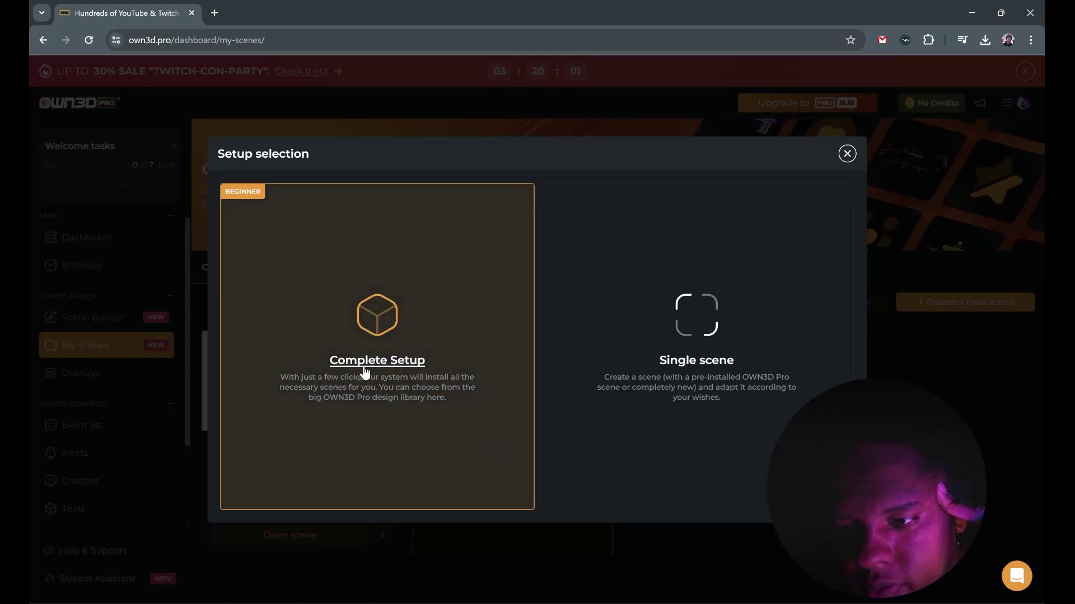
click(715, 354)
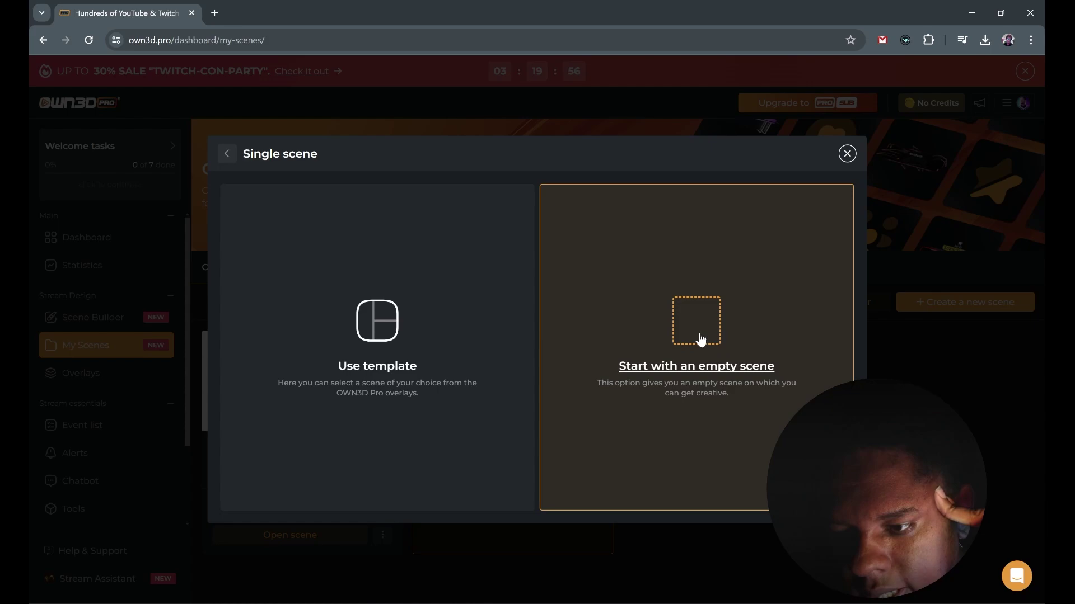
click(699, 338)
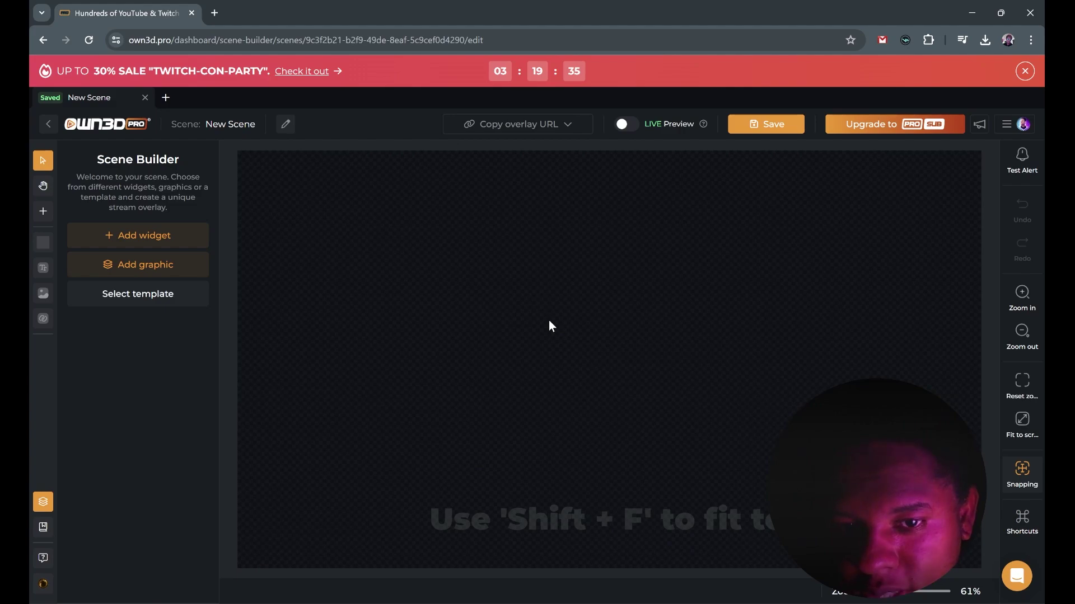
Add a Social media rotator widget from the Live widgets.
click(129, 245)
click(183, 211)
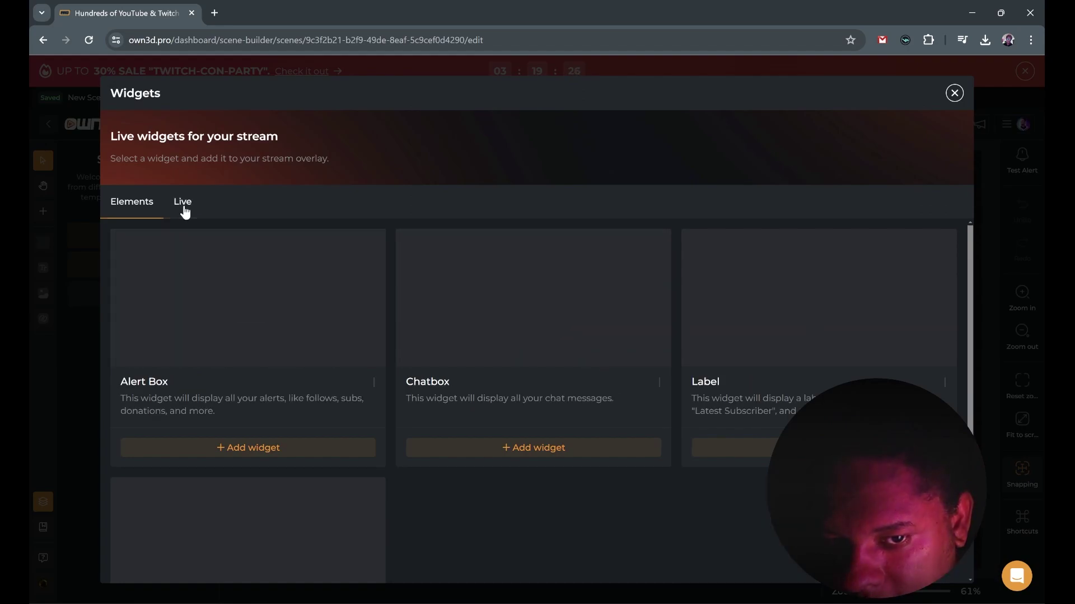
scroll(269, 406, down, 3)
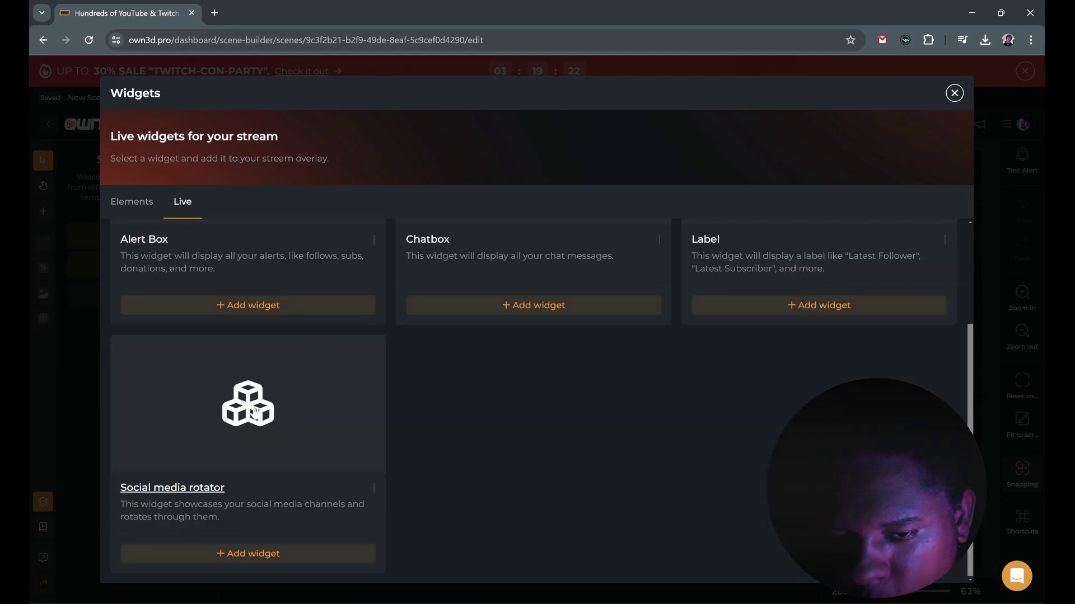
click(256, 412)
Clear the Facebook account, enter an X handle, set a 2-second interval, then delete the widget.
scroll(143, 457, down, 5)
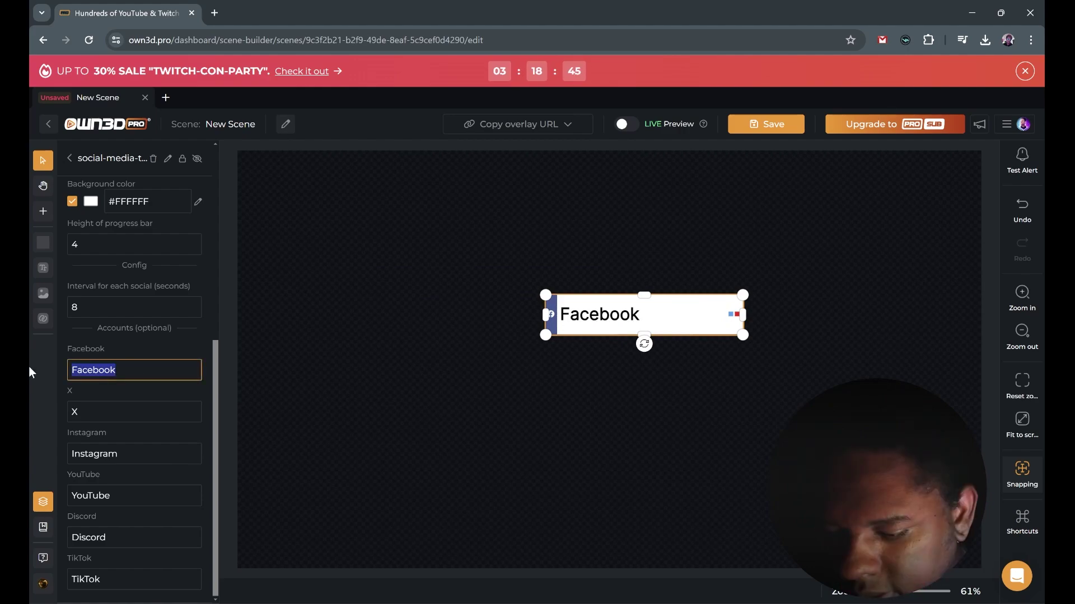
key(BackSpace)
key(Tab)
text(poopooma)
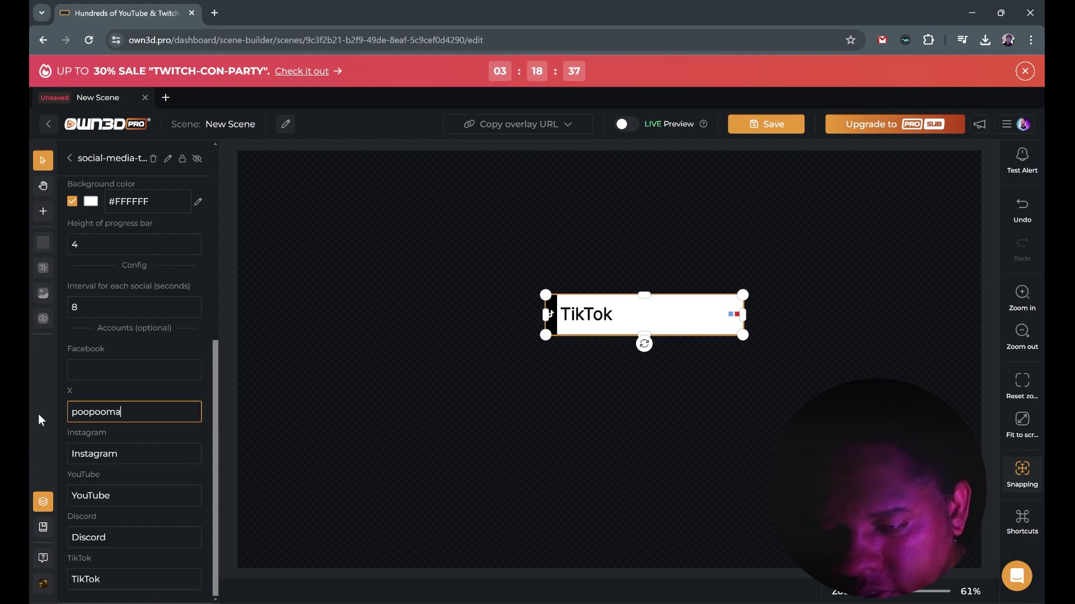
text(n)
key(shift+Tab)
key(shift+Tab)
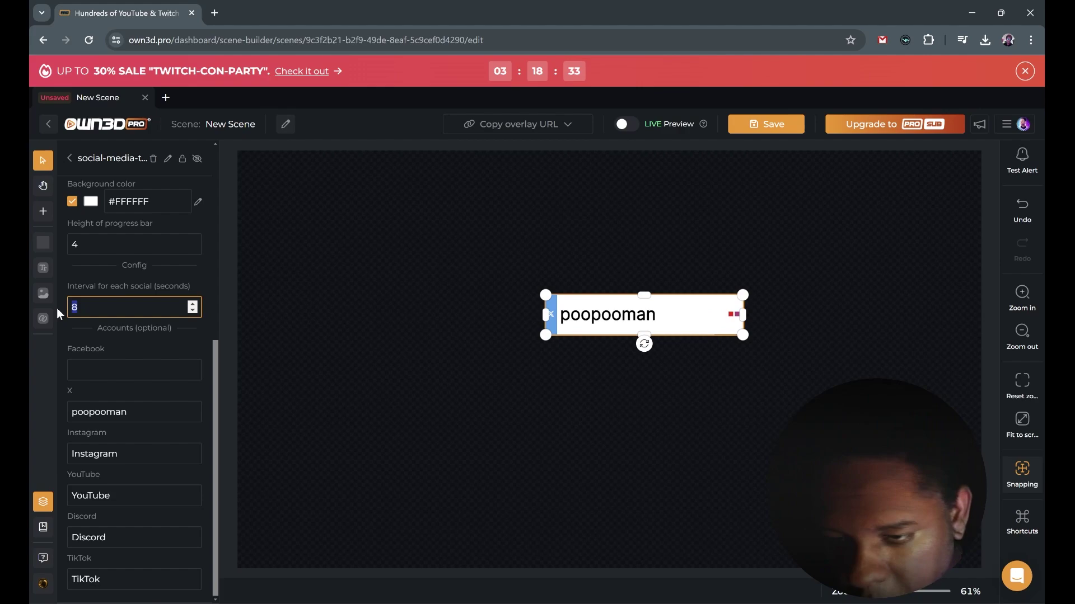
text(2)
click(72, 338)
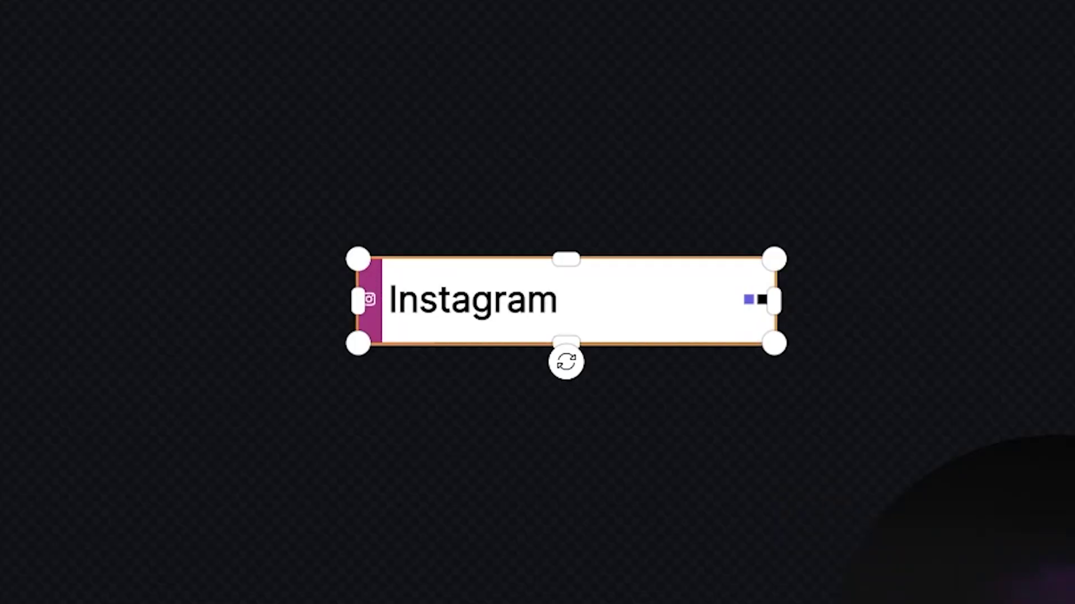
right_click(466, 300)
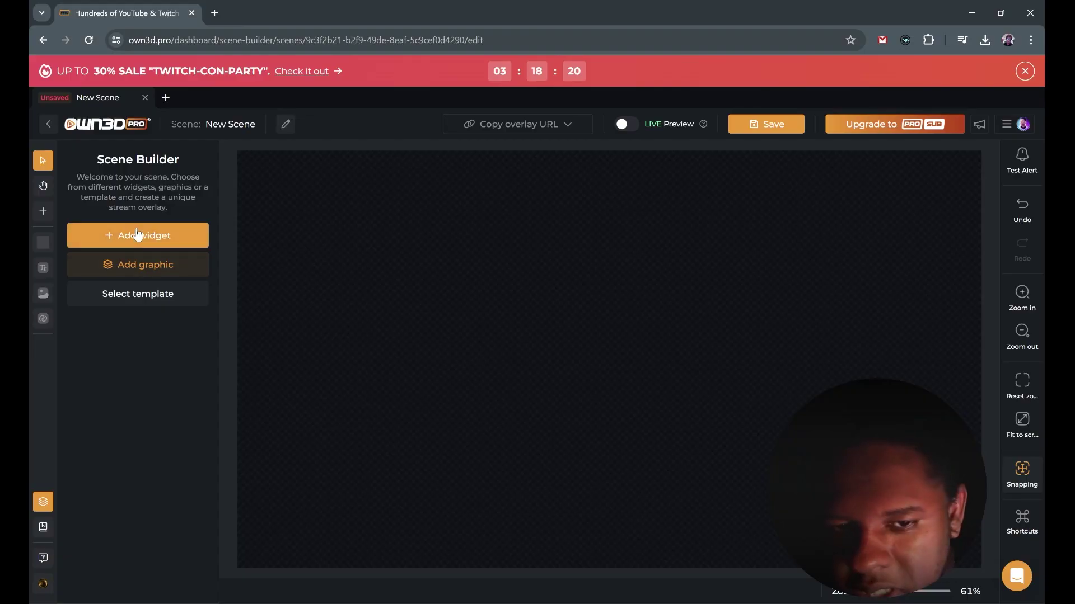
Add an Image carousel widget to the scene.
click(138, 232)
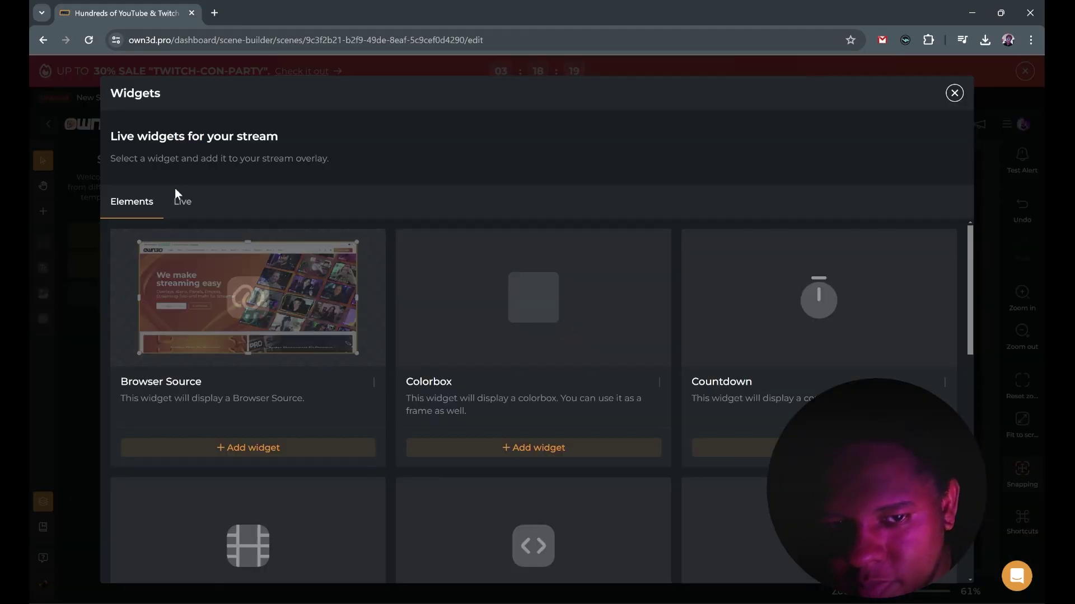
scroll(222, 387, down, 6)
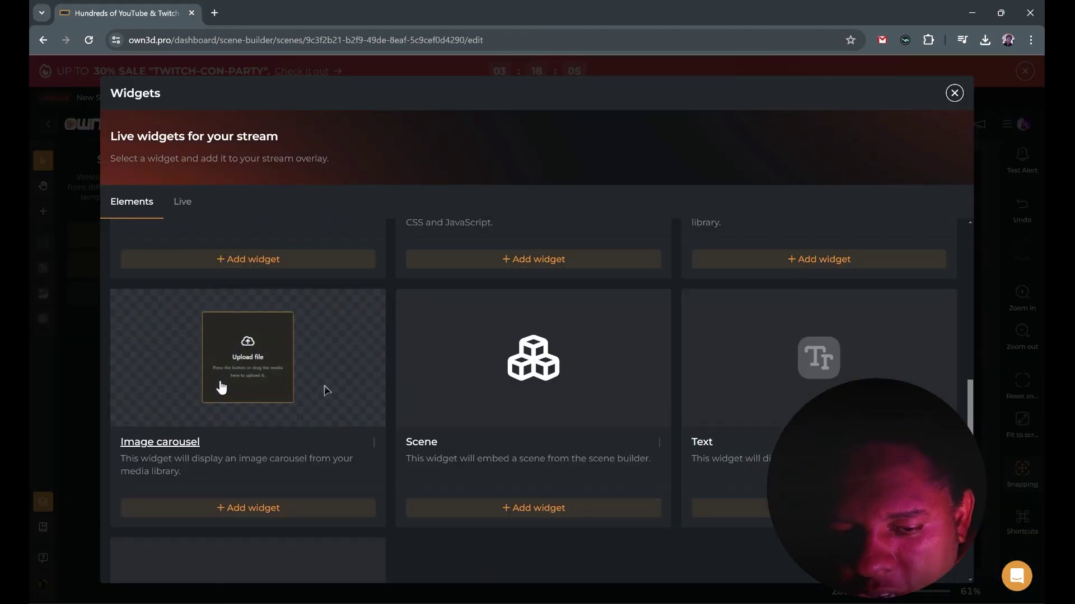
click(221, 386)
Upload the popup GIFs and add all four images to the carousel.
click(386, 247)
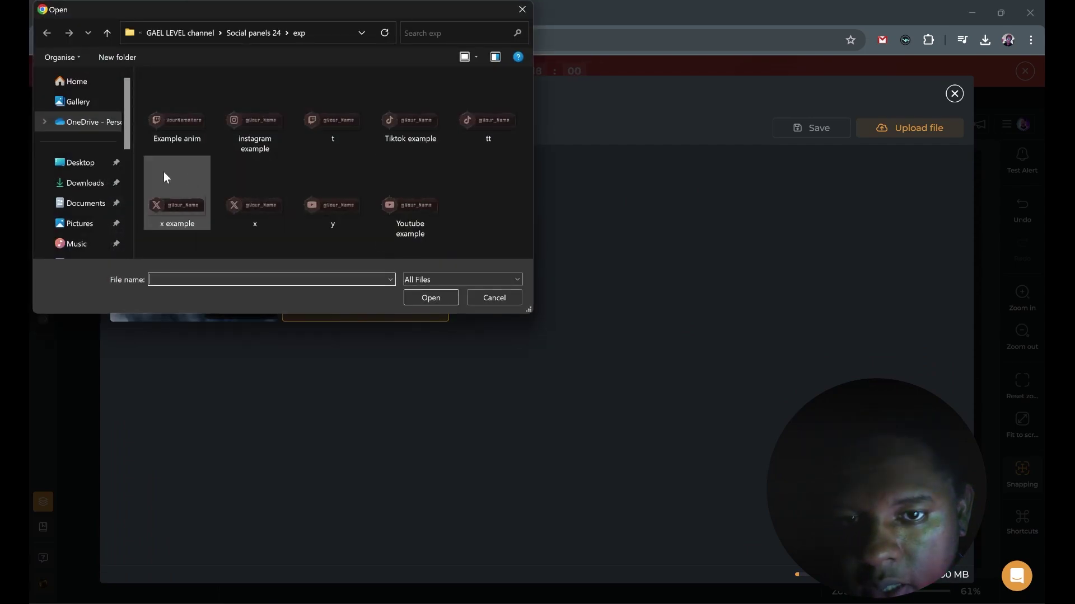
double_click(176, 121)
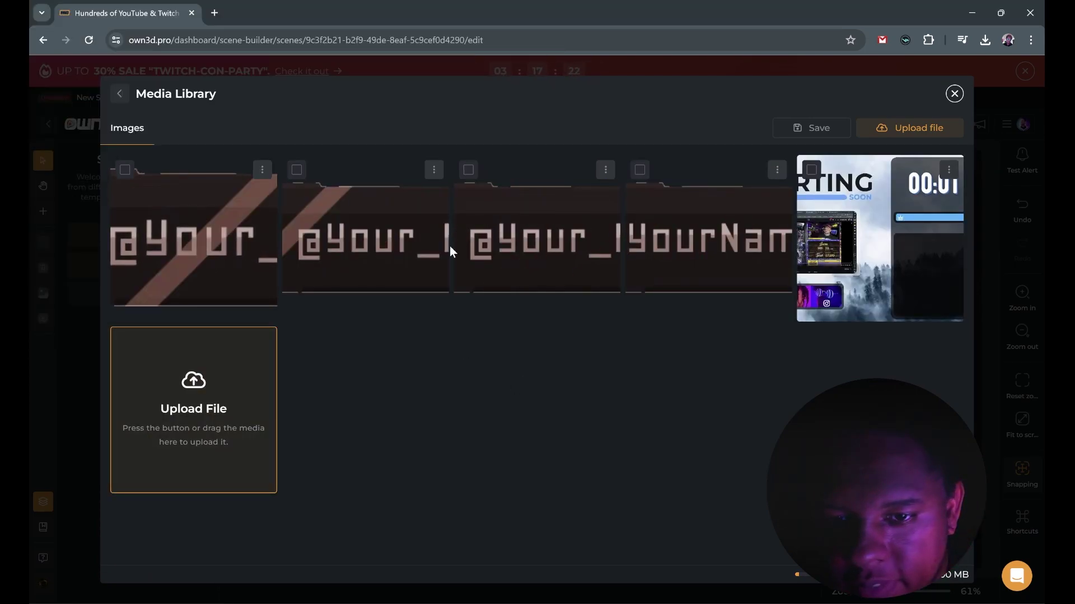
click(124, 170)
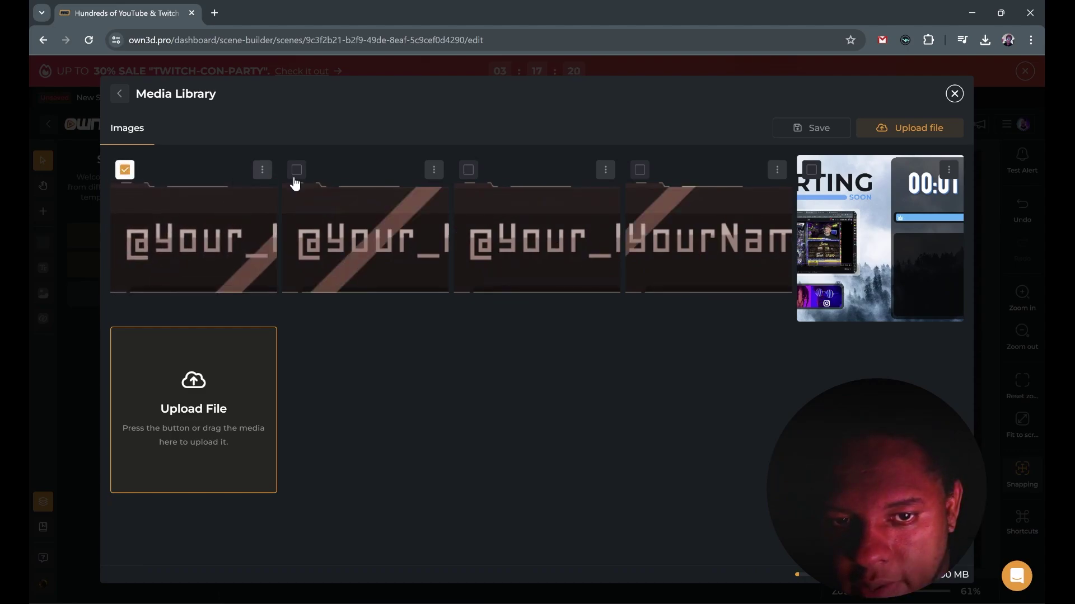
click(297, 170)
click(468, 169)
click(639, 170)
click(799, 129)
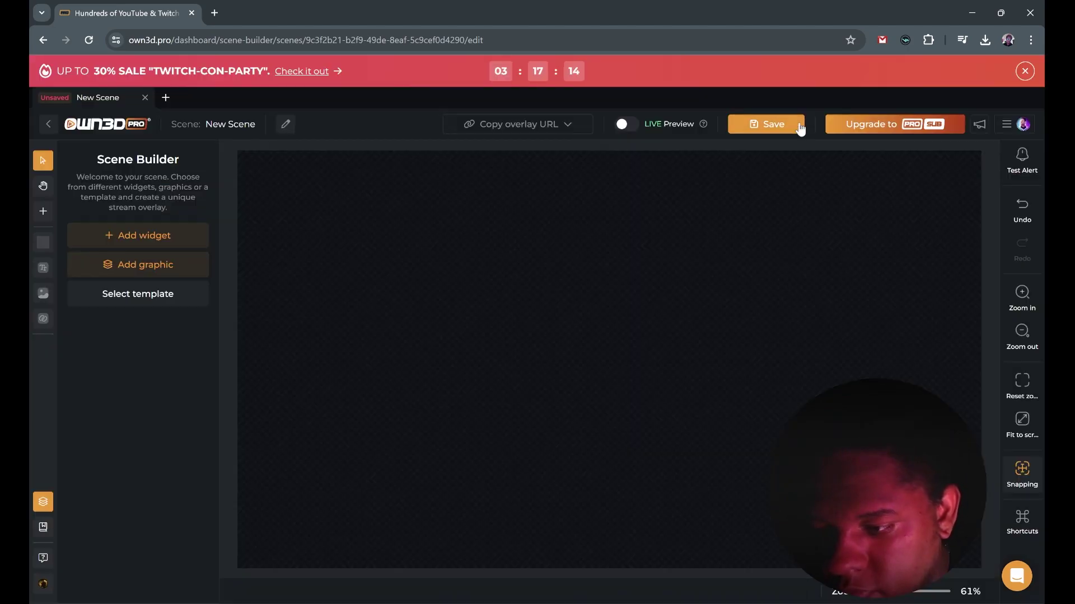
Set the carousel's image Duration to 3 seconds.
click(572, 366)
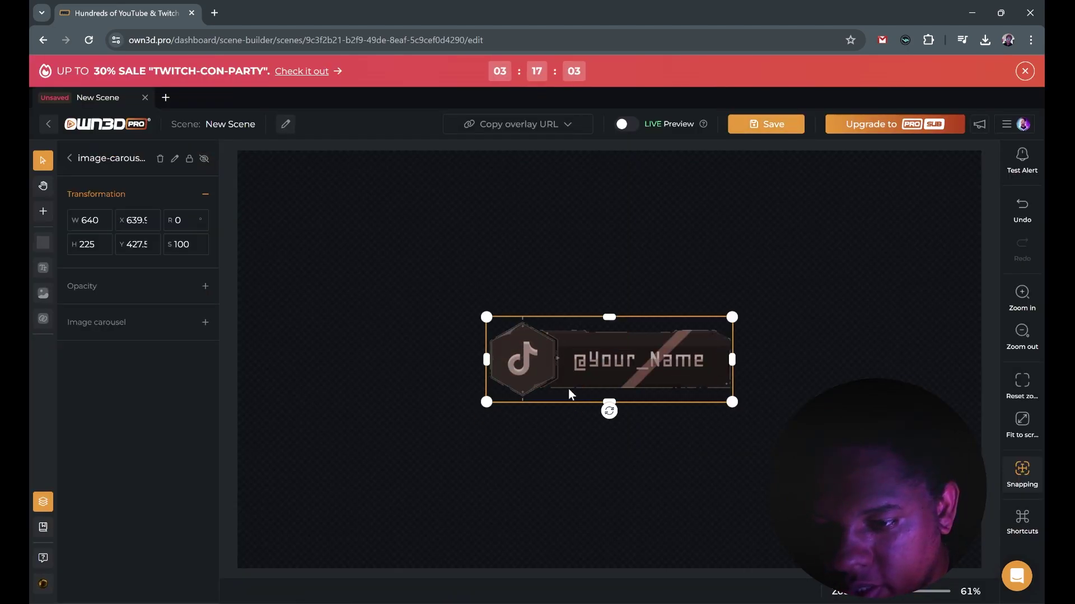
key(Escape)
click(574, 357)
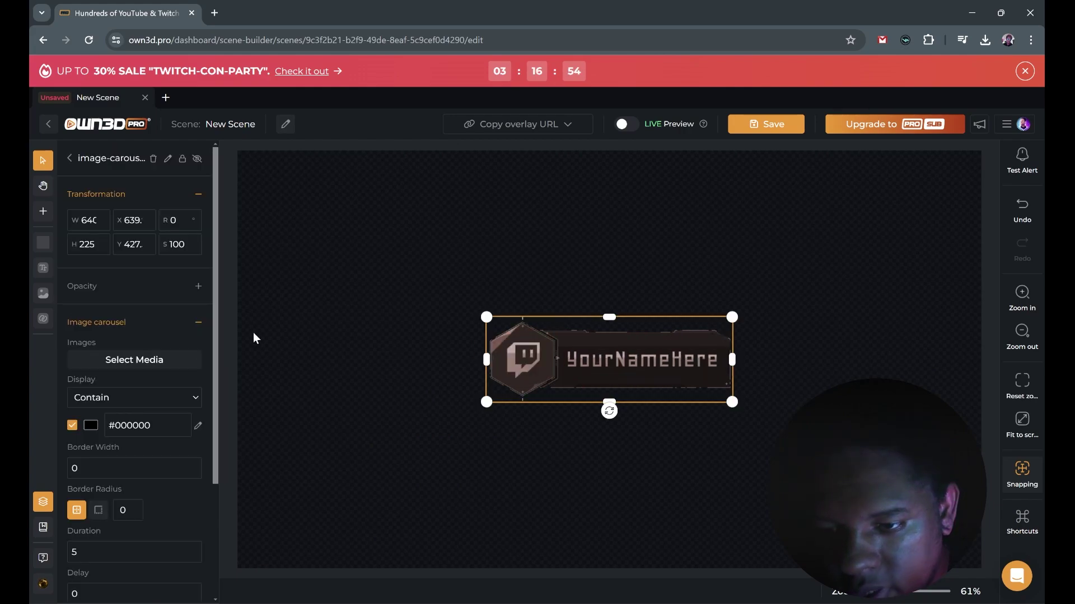
scroll(137, 355, down, 2)
scroll(125, 331, up, 2)
scroll(125, 330, down, 3)
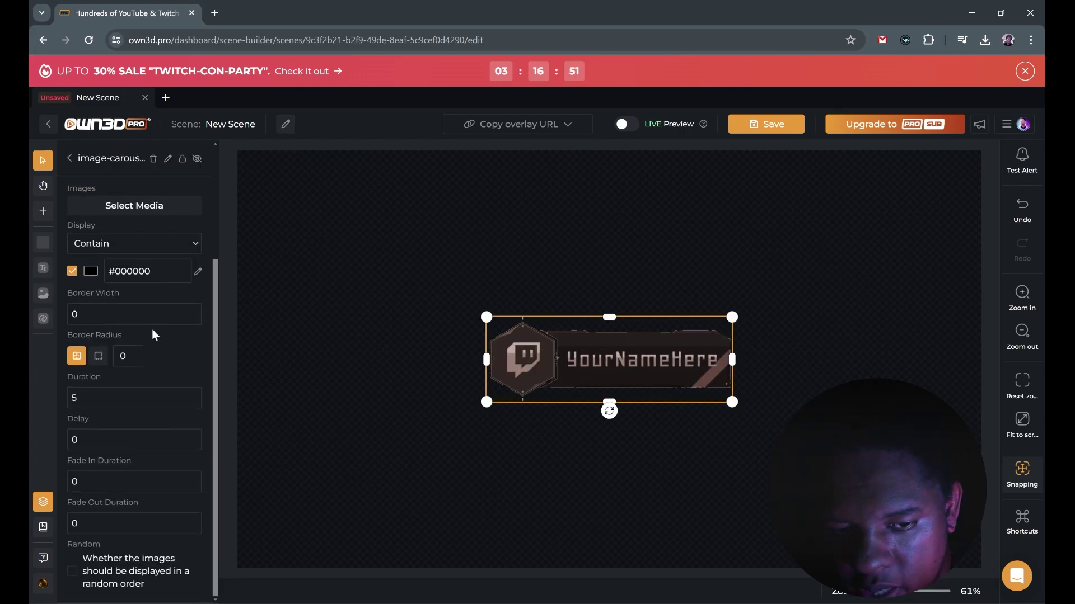
double_click(72, 398)
text(3)
click(175, 353)
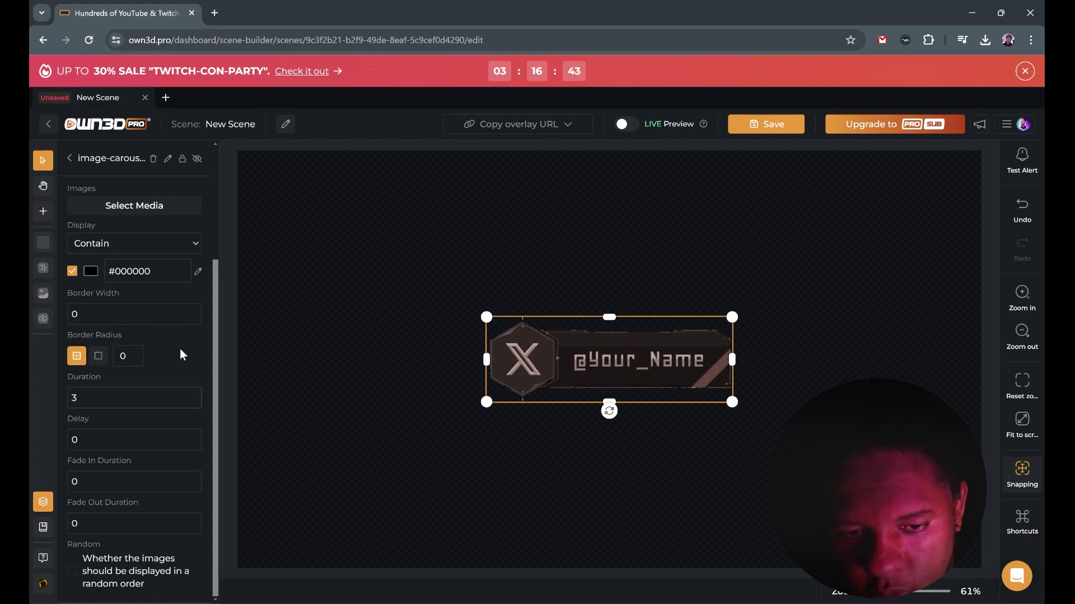
Move the carousel to the canvas's top-left corner, save the scene, and open the overlay URL options.
scroll(179, 352, up, 2)
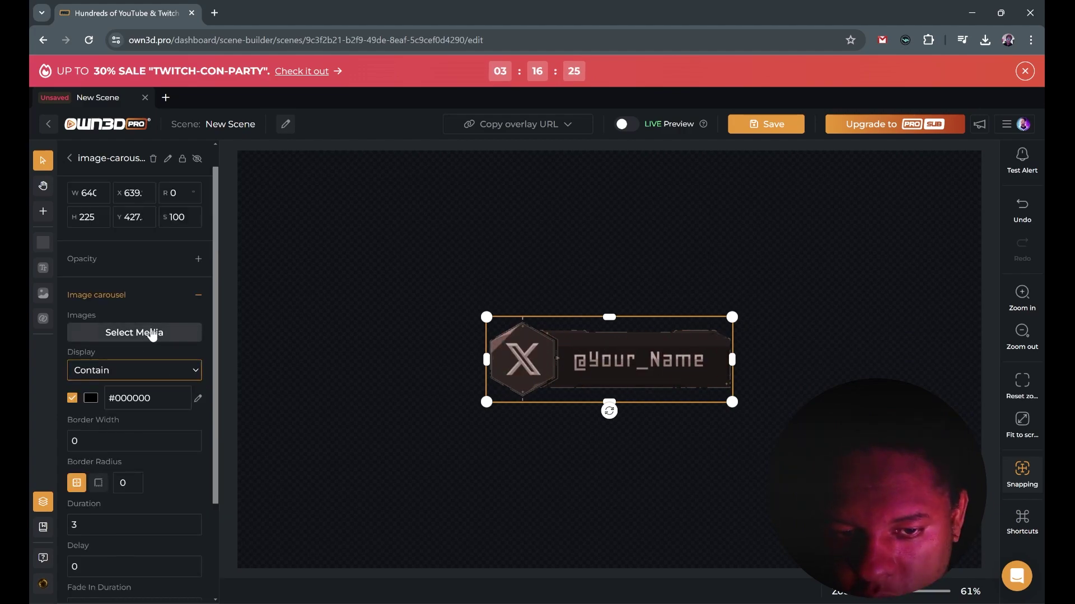
click(152, 334)
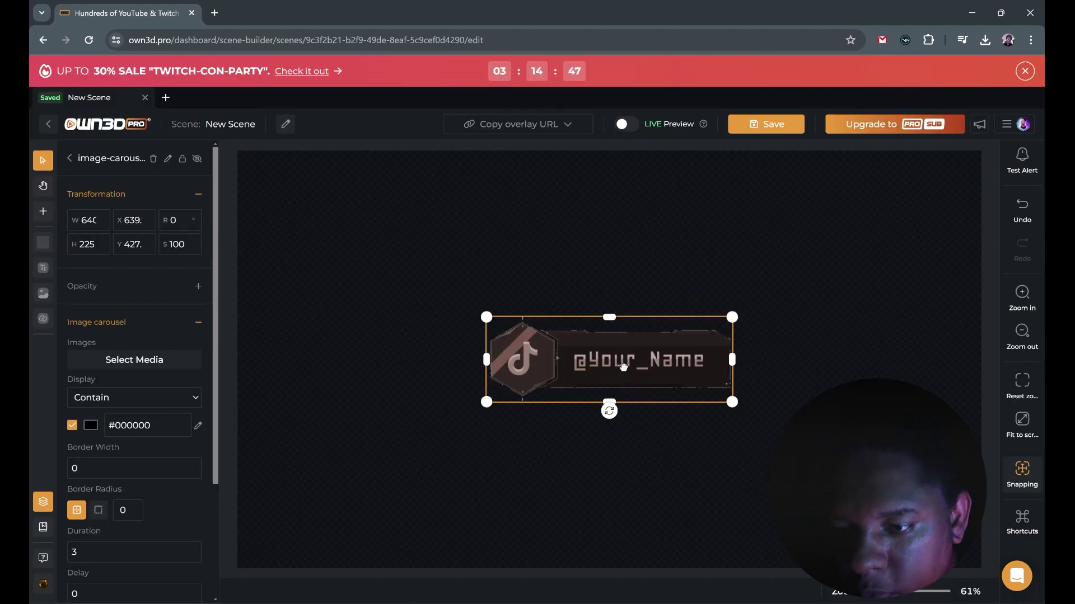
drag(612, 360, 362, 193)
click(769, 126)
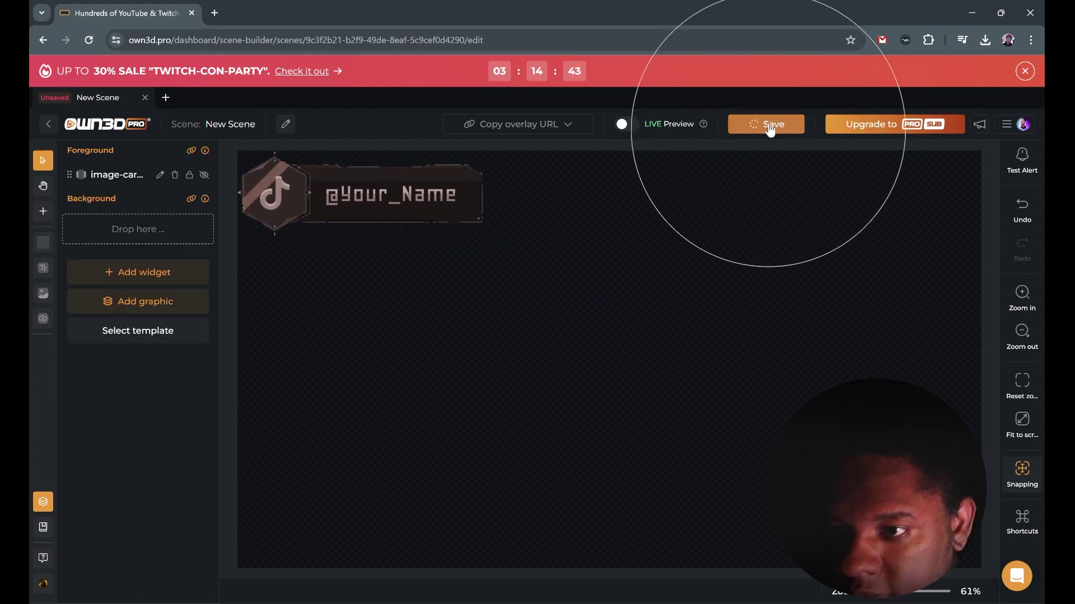
click(556, 124)
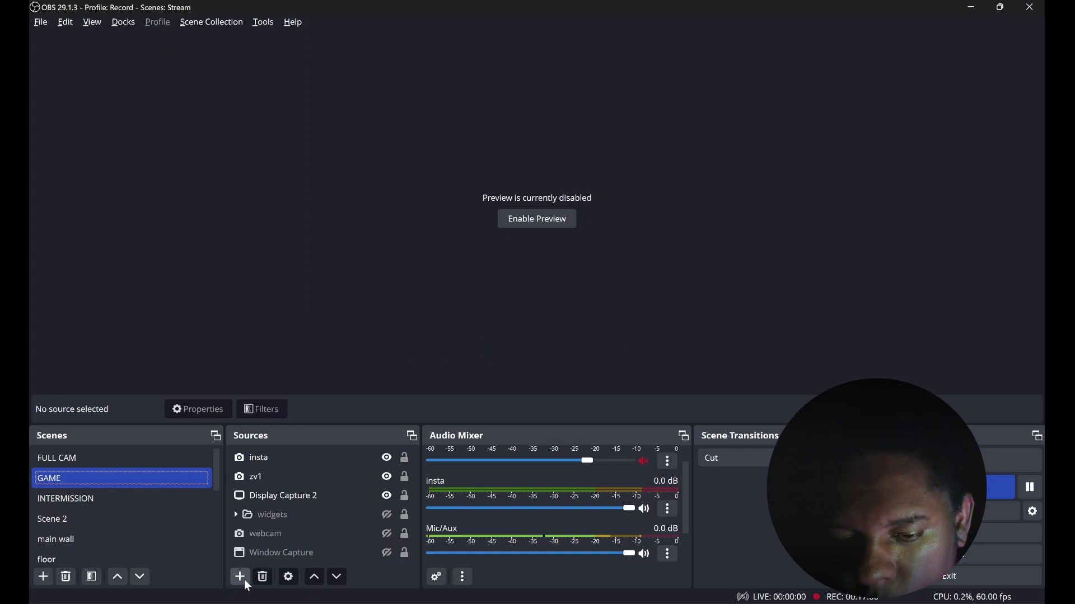
In OBS, add a browser source named 'soc' using the OWN3D overlay URL and enable the preview.
click(241, 577)
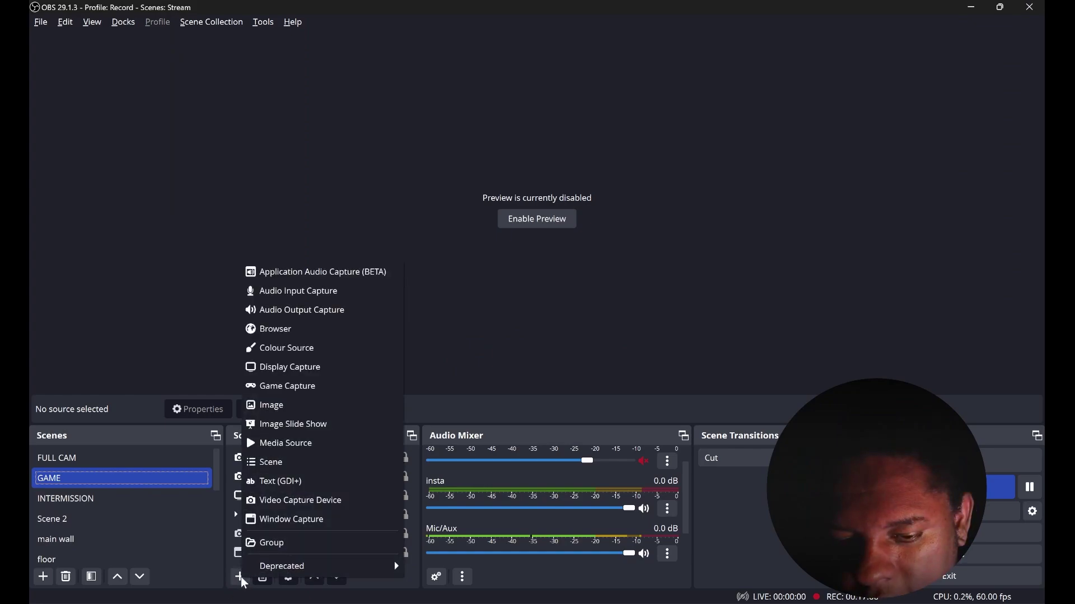
click(297, 332)
text(soc)
key(Return)
click(569, 335)
key(ctrl+a)
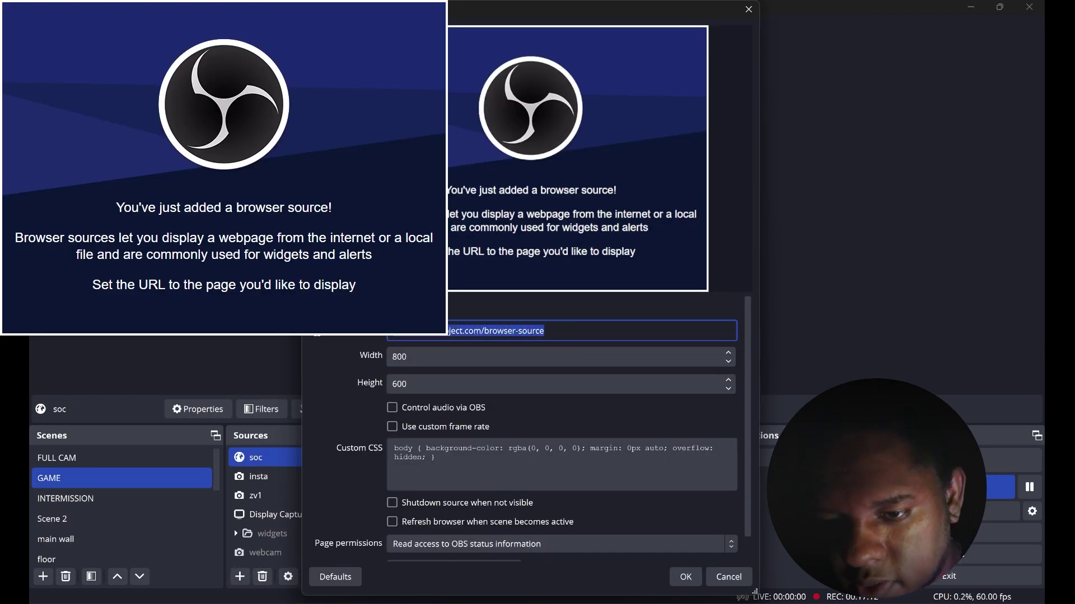
click(688, 575)
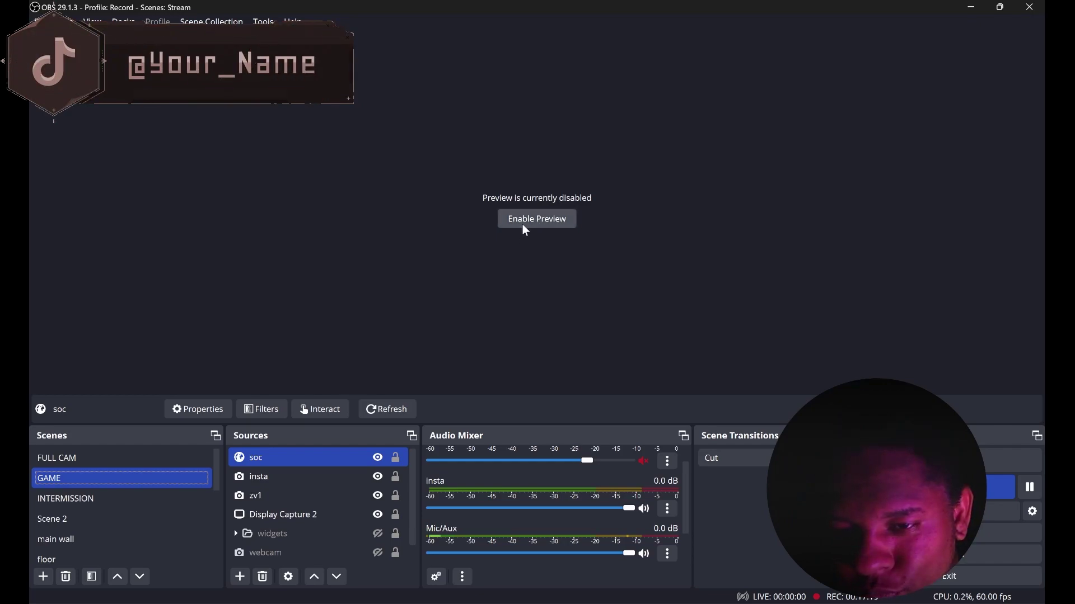
click(524, 223)
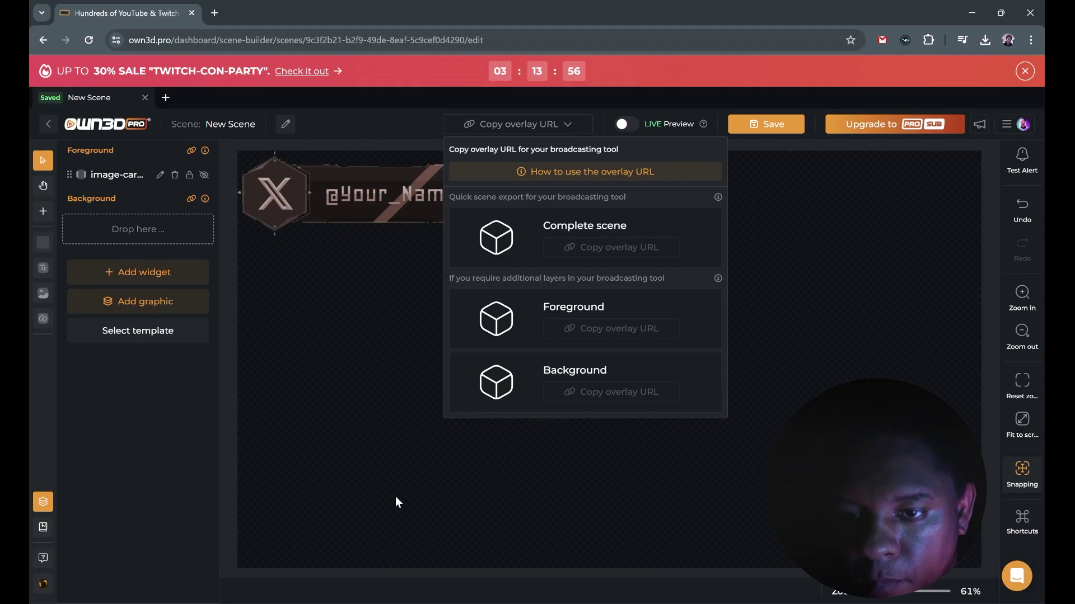
Close the overlay URL dropdown, then select and deselect the name card layer.
click(400, 457)
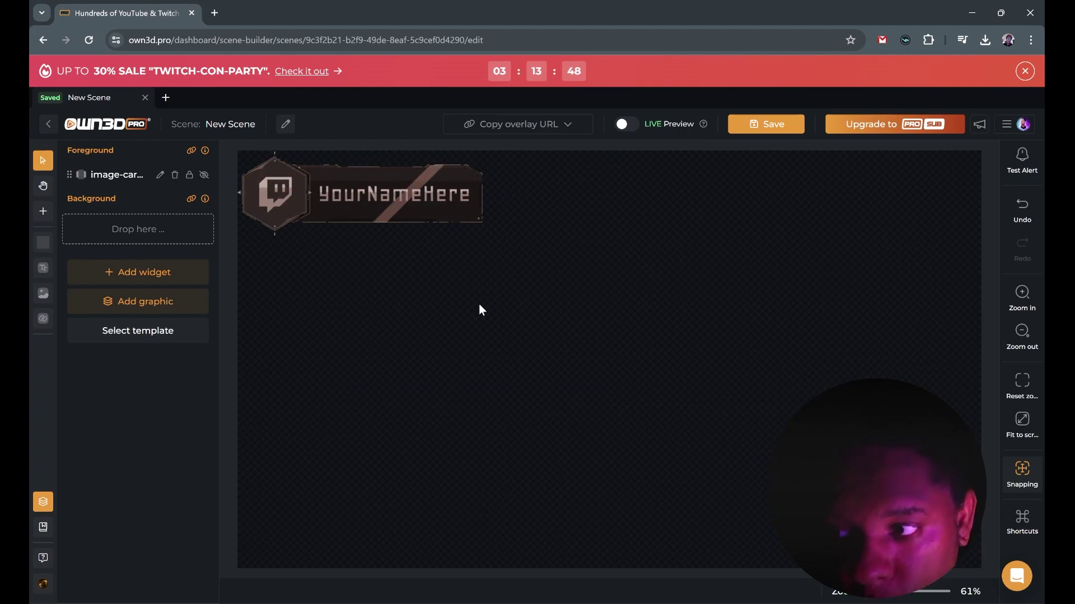
click(85, 176)
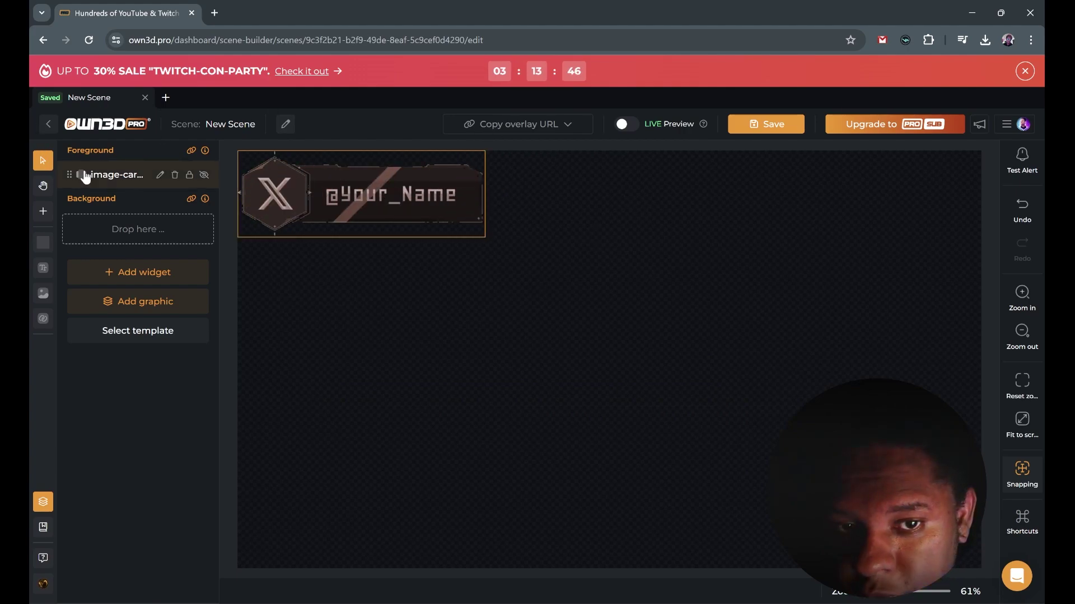
click(439, 298)
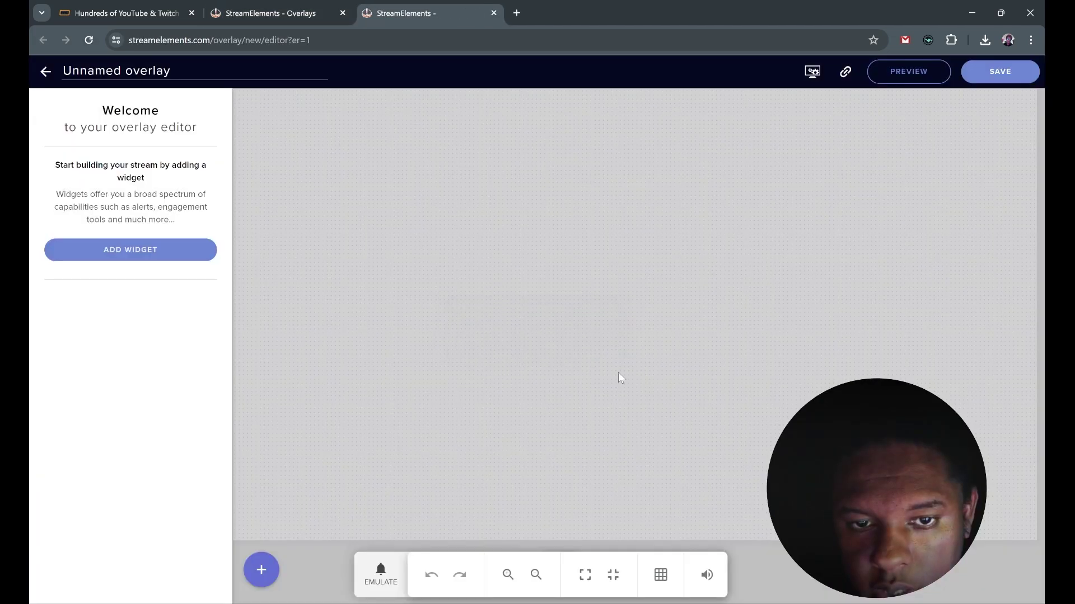
Add an Asset rotator/slideshow widget to the new StreamElements overlay.
click(130, 250)
mouse_move(340, 432)
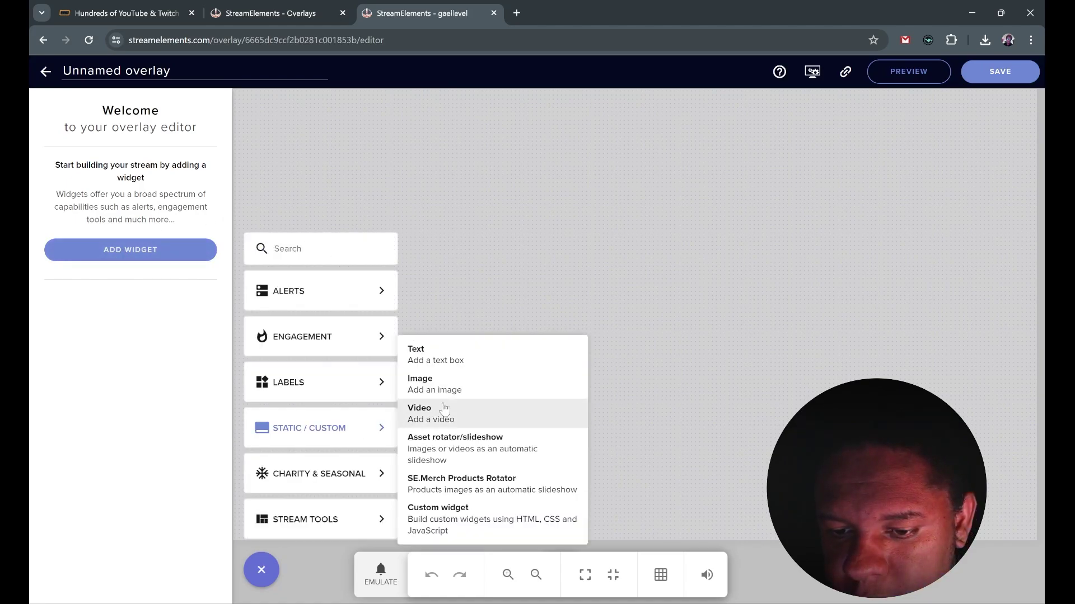
click(489, 455)
Upload the five example social GIFs to the asset library.
click(78, 190)
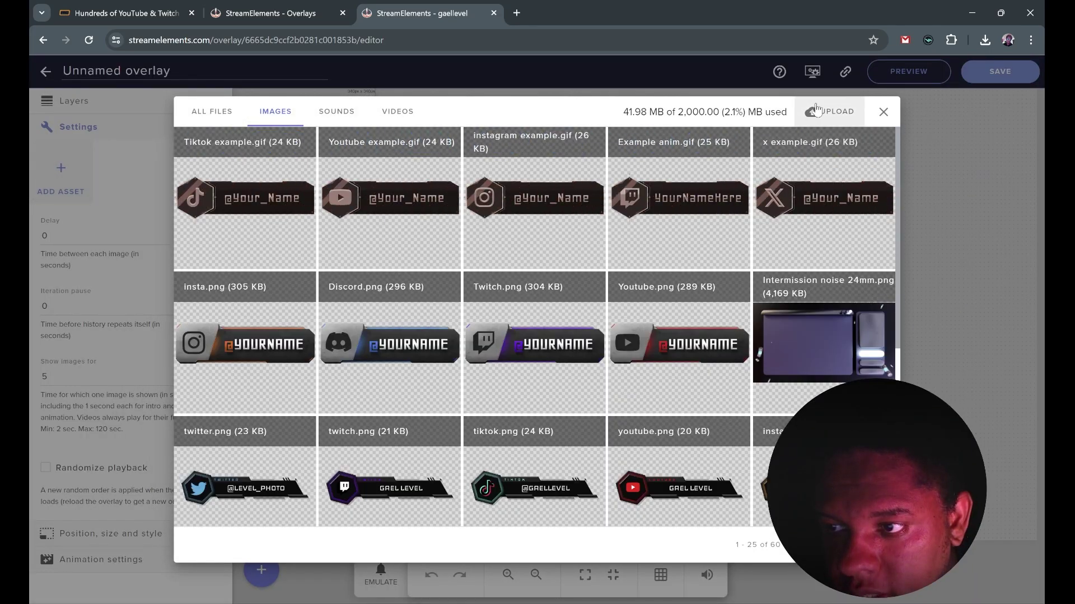
click(821, 114)
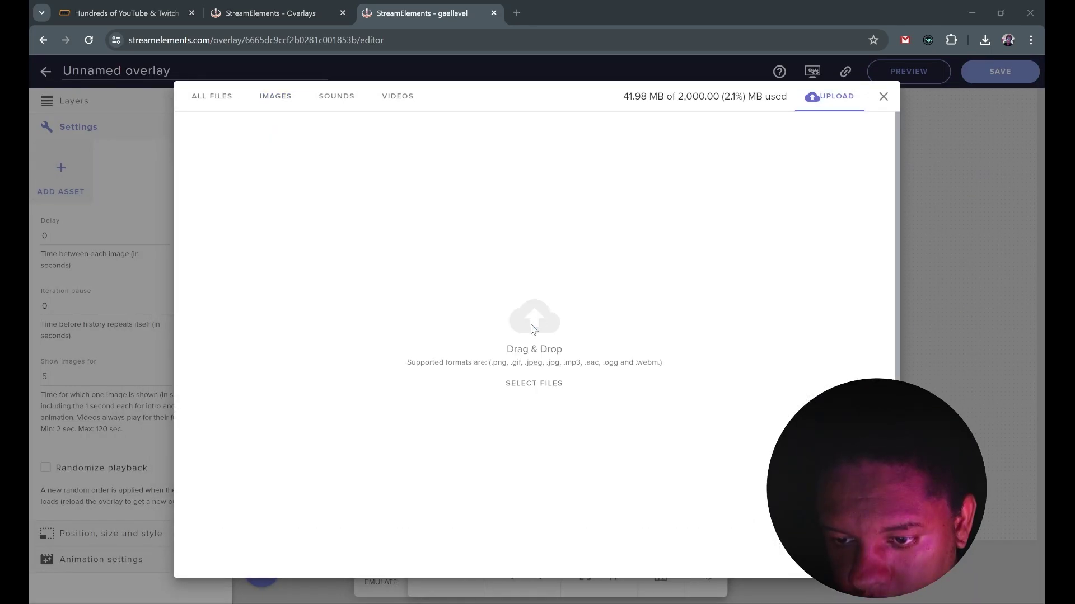
click(534, 383)
drag(156, 150, 499, 85)
key(Return)
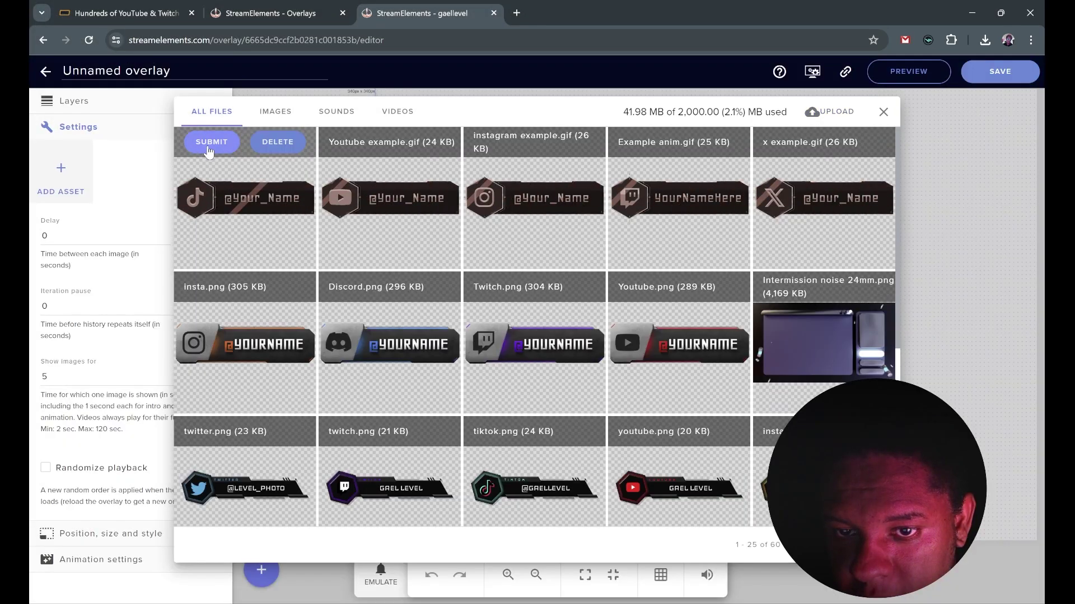
Add the TikTok, YouTube, Instagram, Twitch and X GIFs to the rotator, showing each for 3 seconds.
click(209, 142)
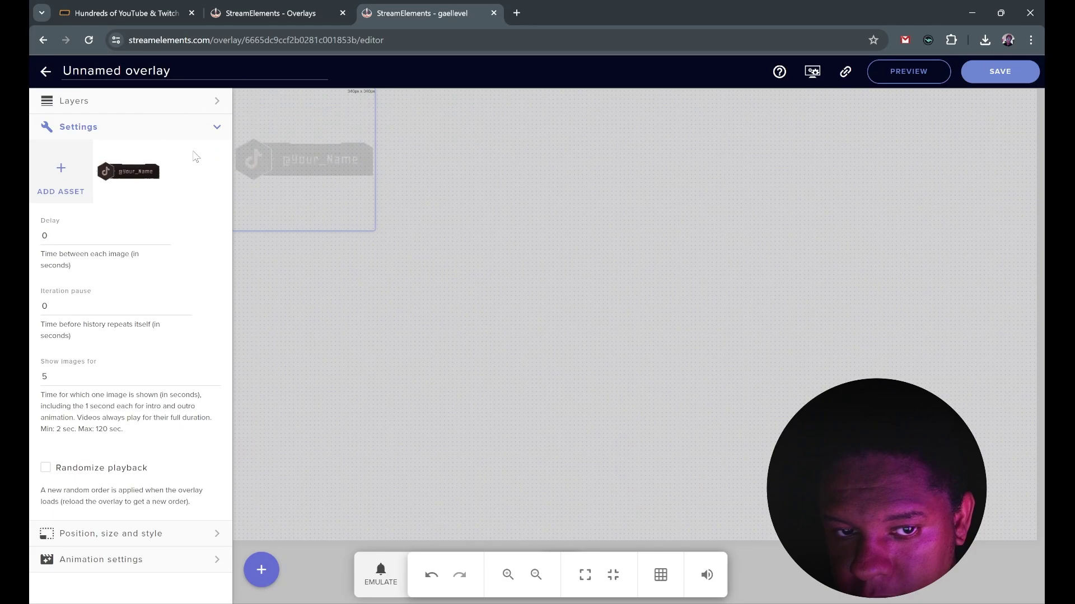
click(60, 171)
click(359, 143)
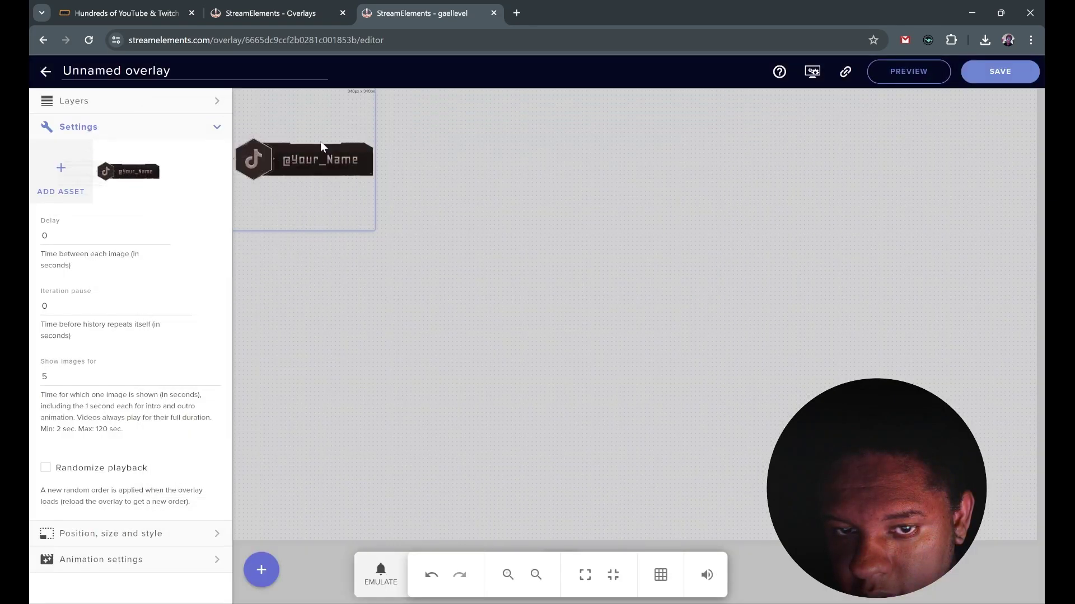
click(60, 171)
click(491, 142)
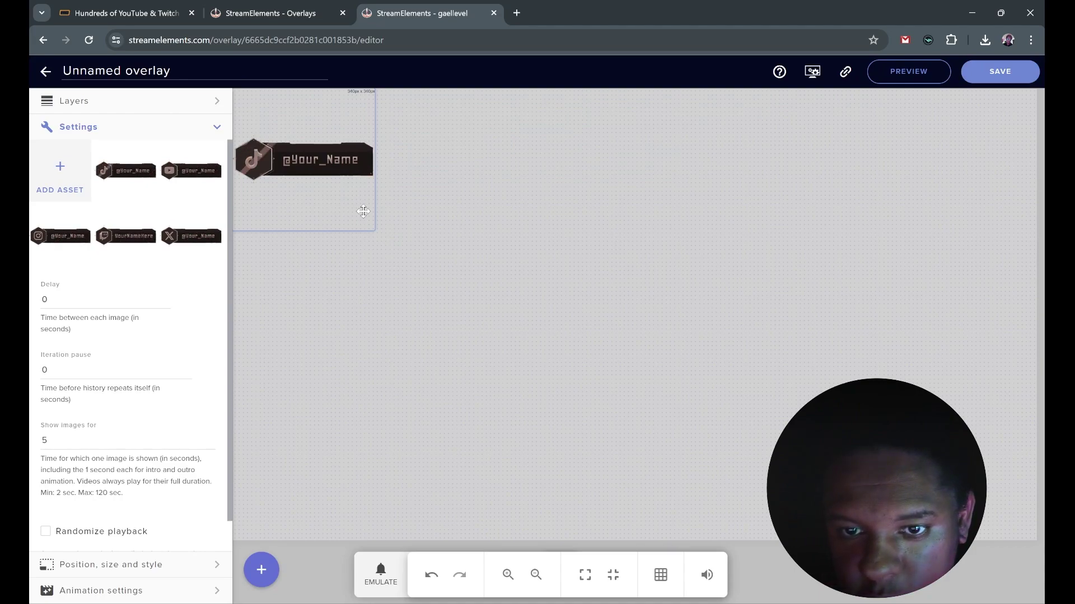
scroll(133, 245, down, 1)
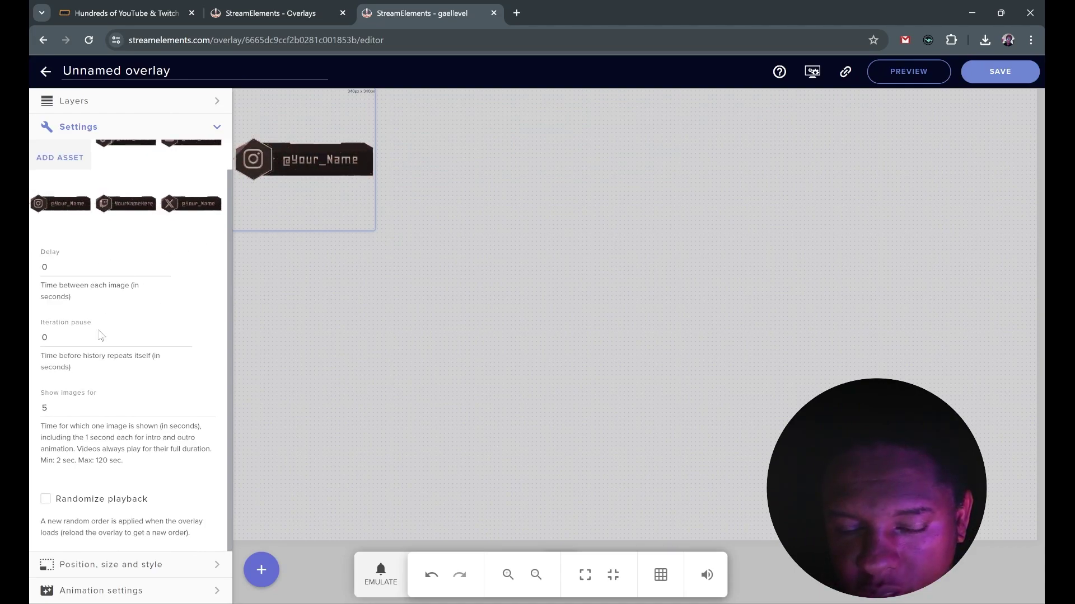
drag(56, 408, 33, 414)
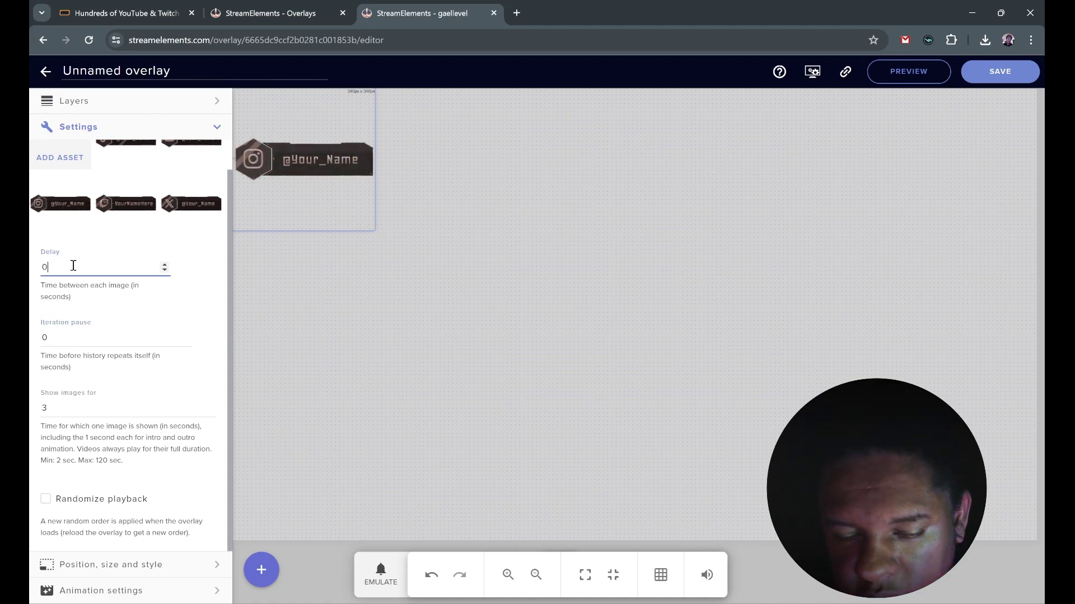
Set the rotator's entry animation to Zoom In Up and exit animation to Zoom Out Down.
click(217, 126)
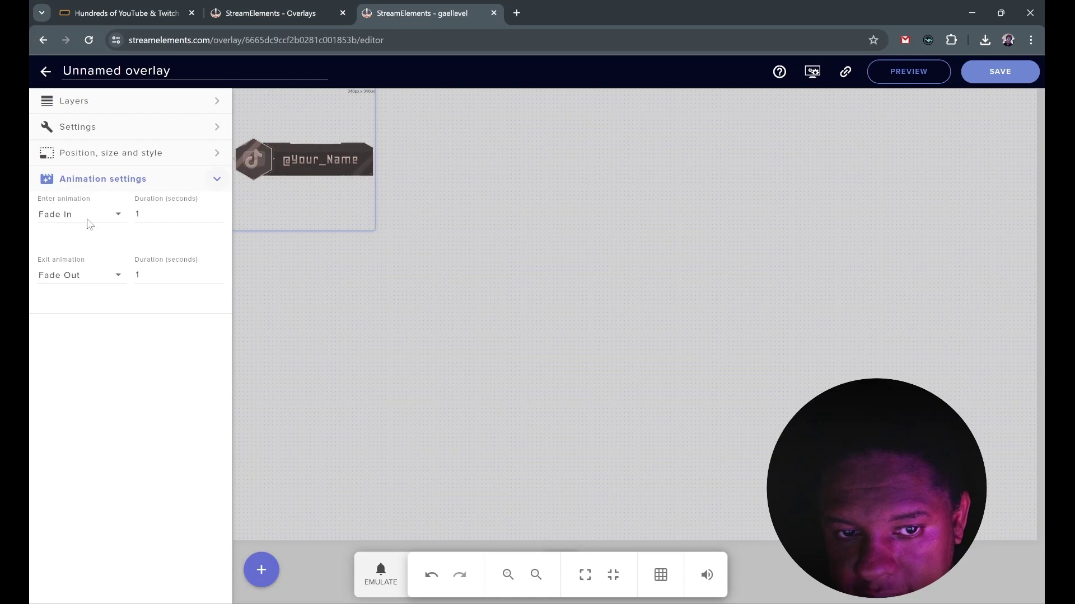
click(122, 216)
scroll(97, 226, down, 4)
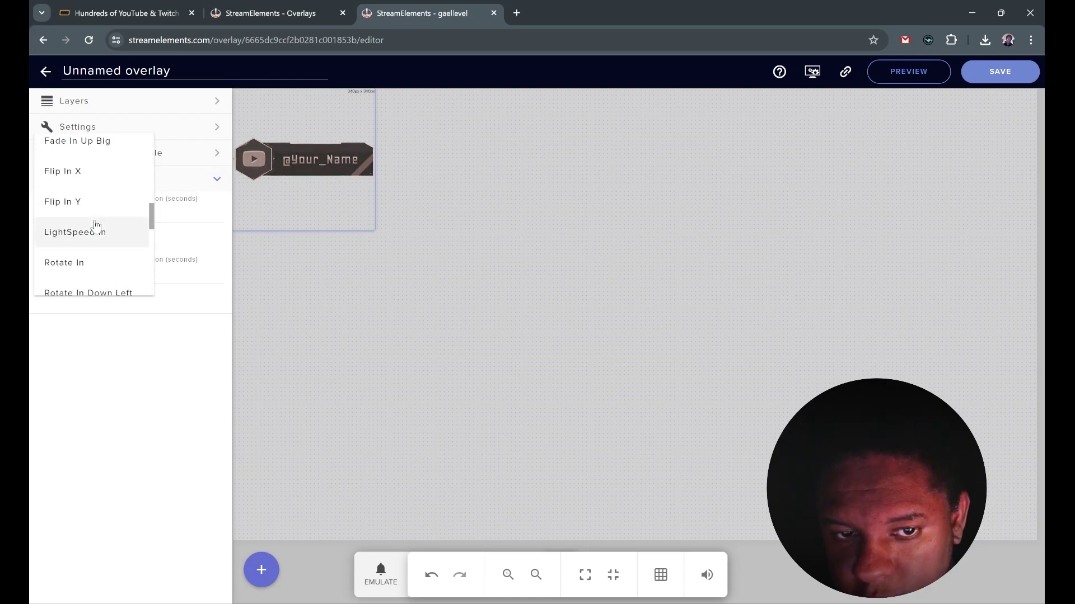
click(96, 231)
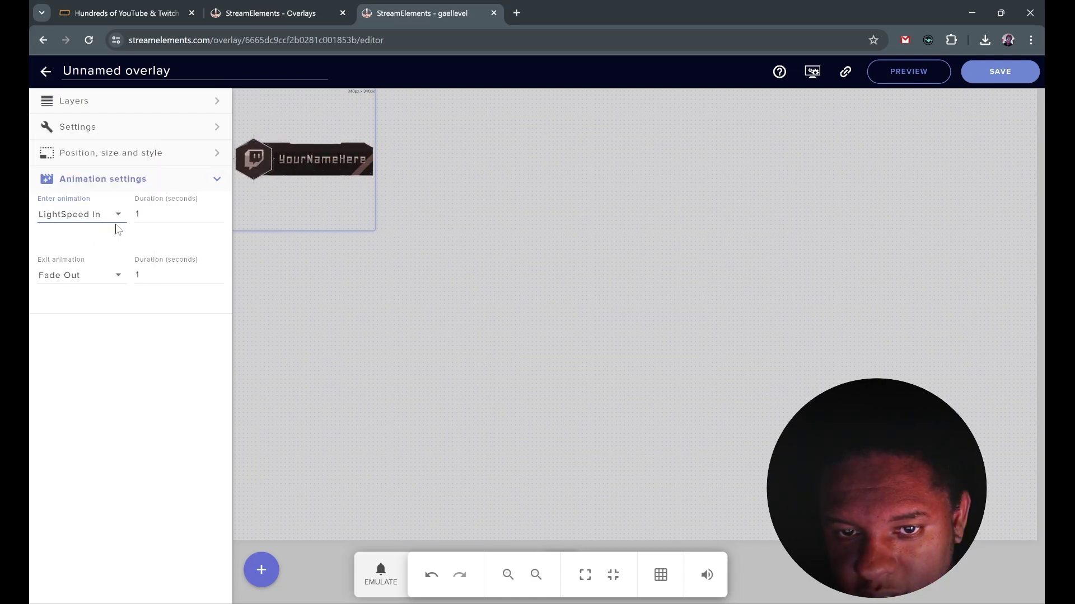
click(121, 277)
scroll(120, 280, down, 8)
click(116, 279)
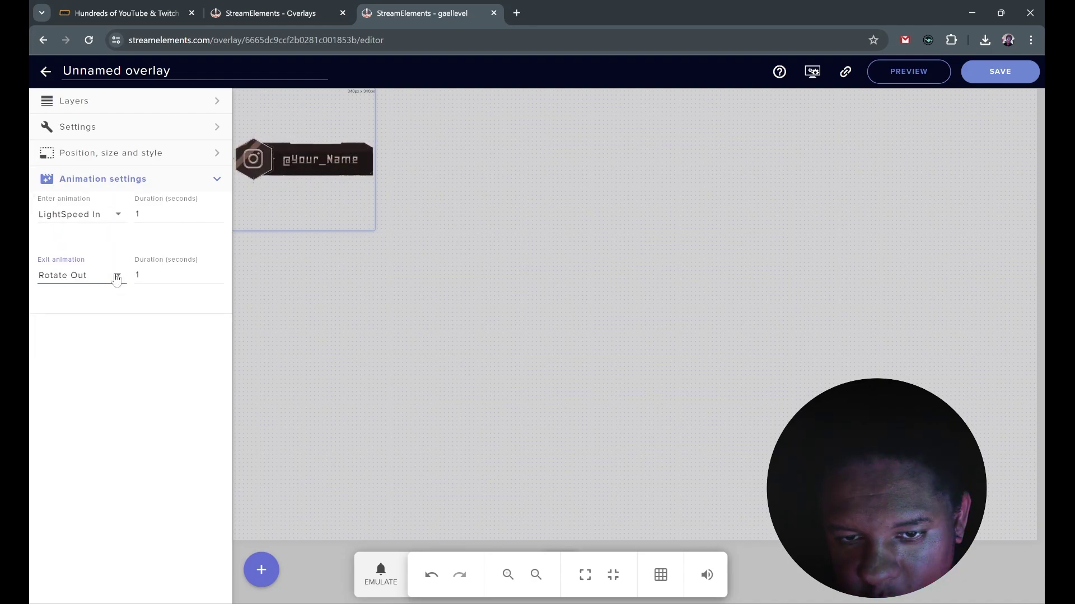
click(117, 277)
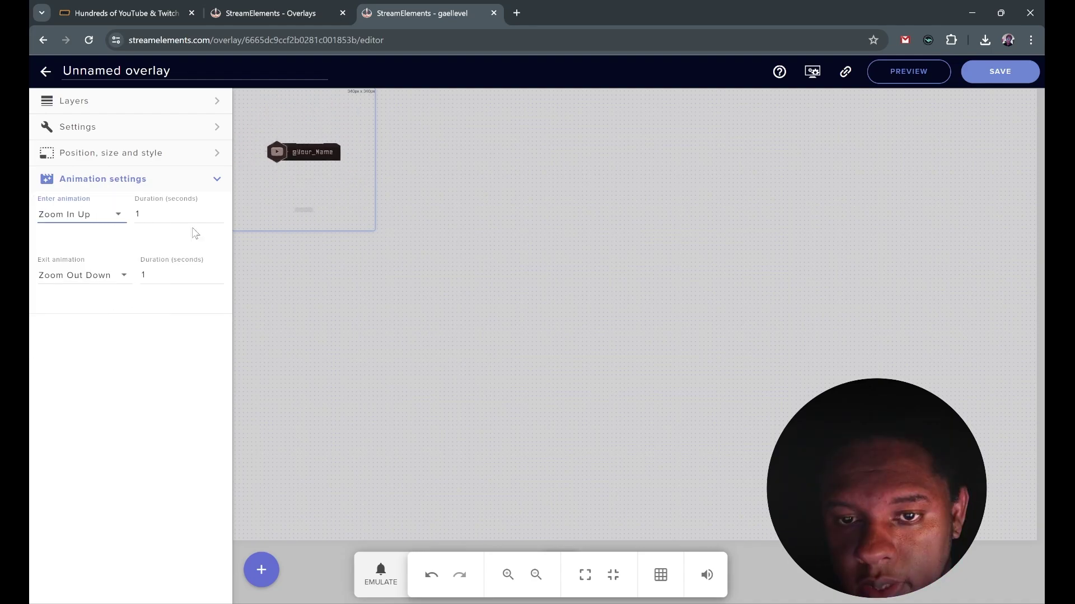
Save the overlay as 'rotator' and copy its overlay URL.
click(1000, 73)
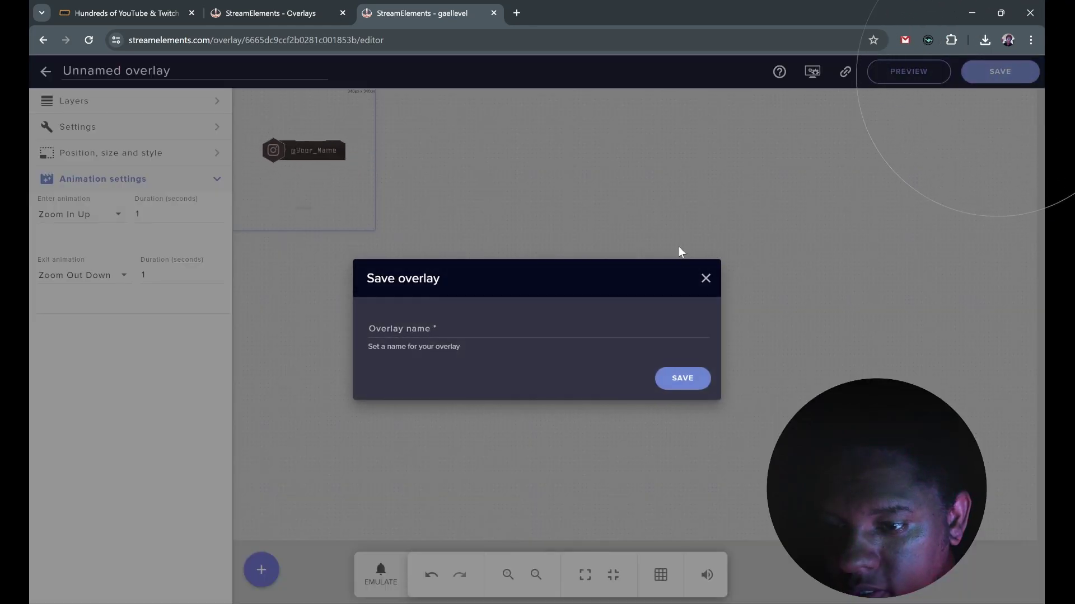
click(374, 328)
text(rotator)
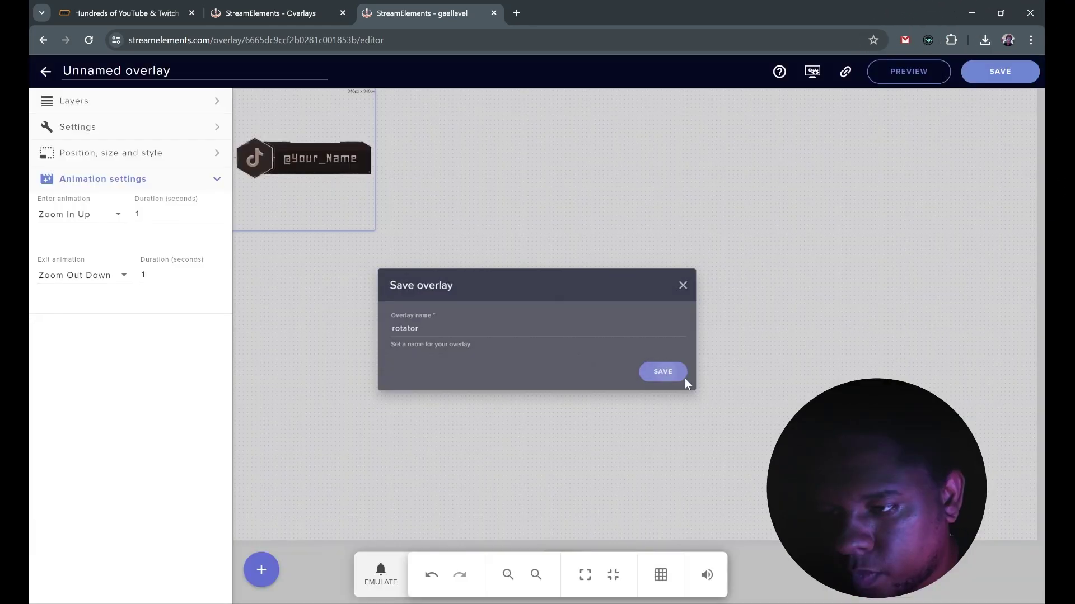
click(682, 378)
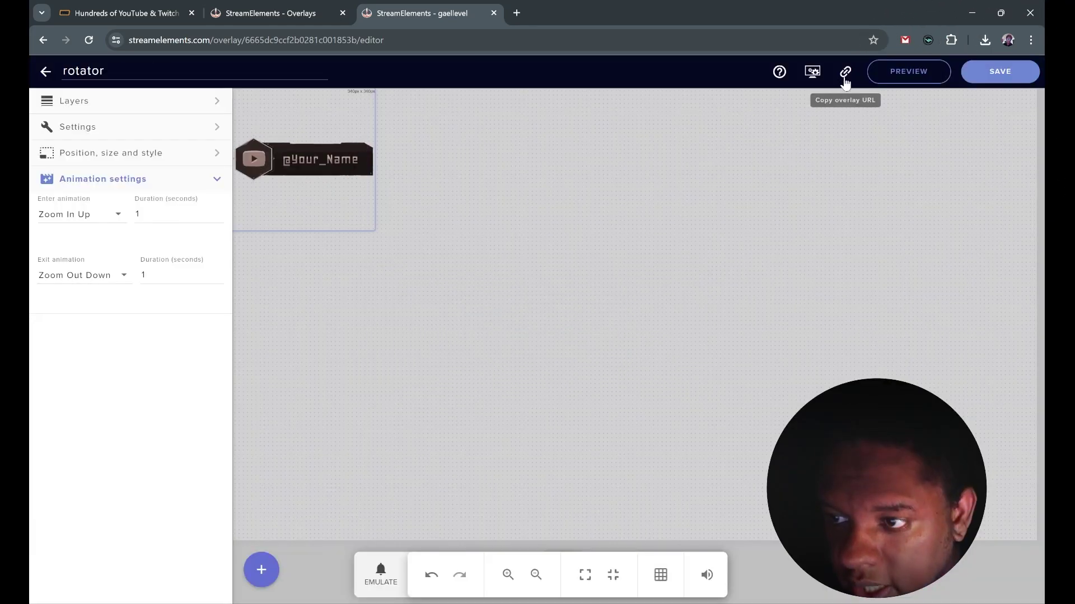
click(844, 73)
In OBS, add a browser source with the rotator URL to the GAME scene and enlarge it.
key(alt+Tab)
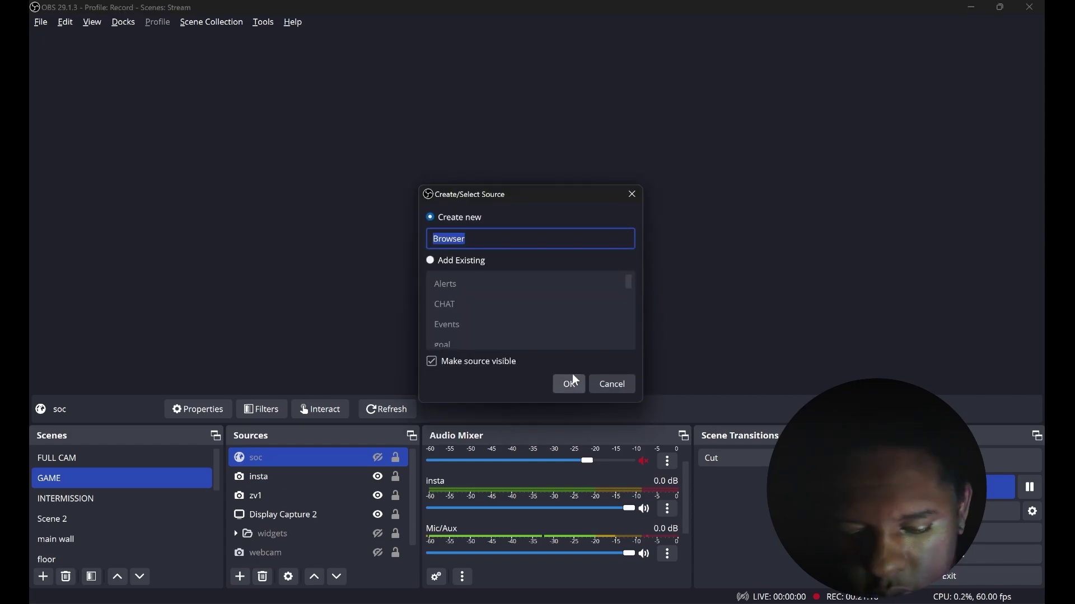
click(570, 382)
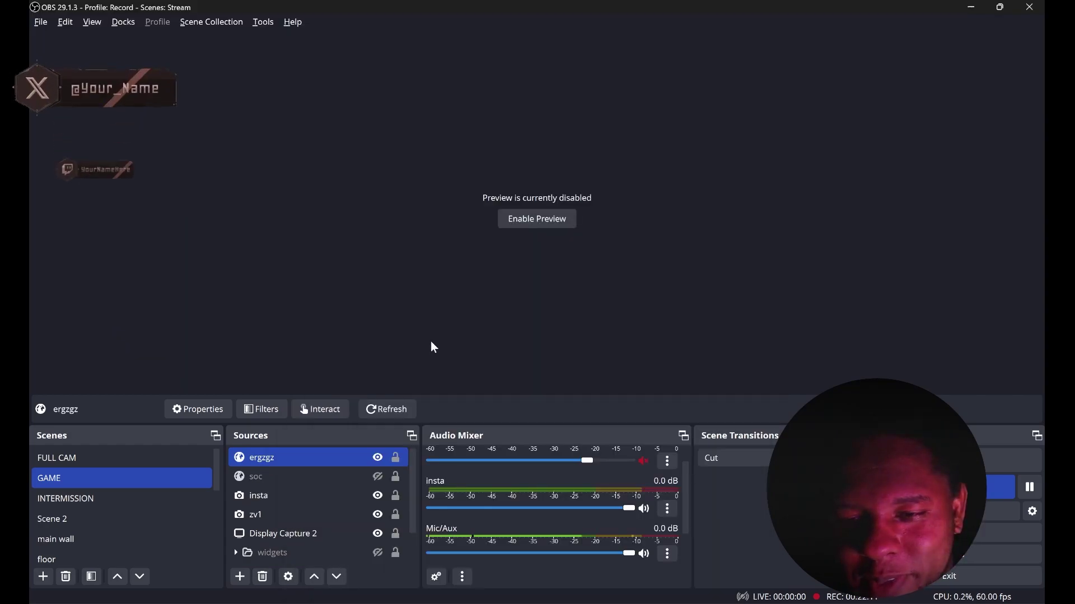
click(524, 218)
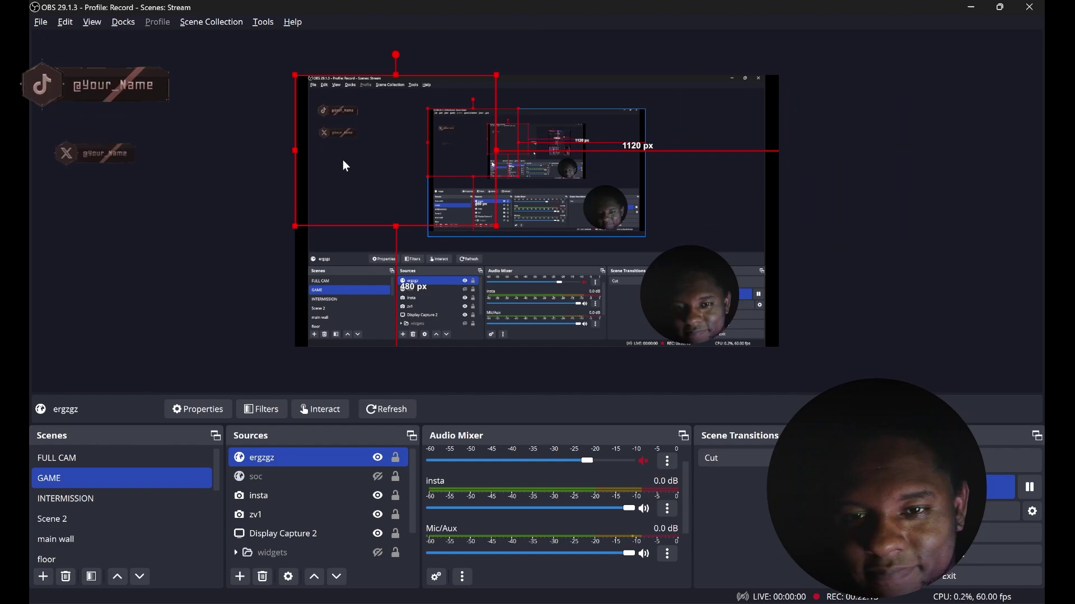
drag(496, 227, 644, 320)
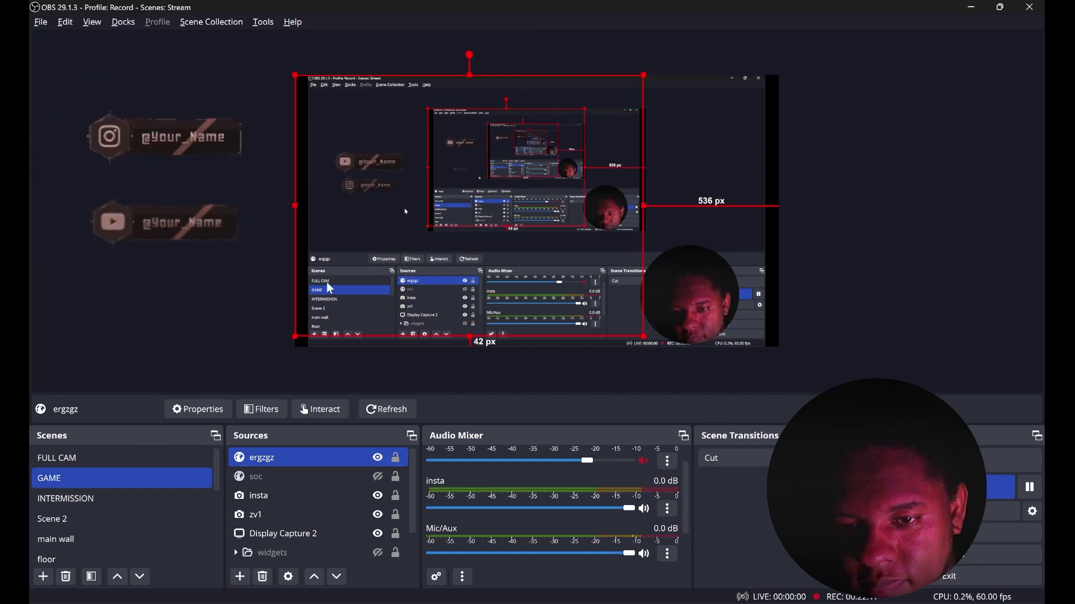
right_click(687, 207)
click(702, 214)
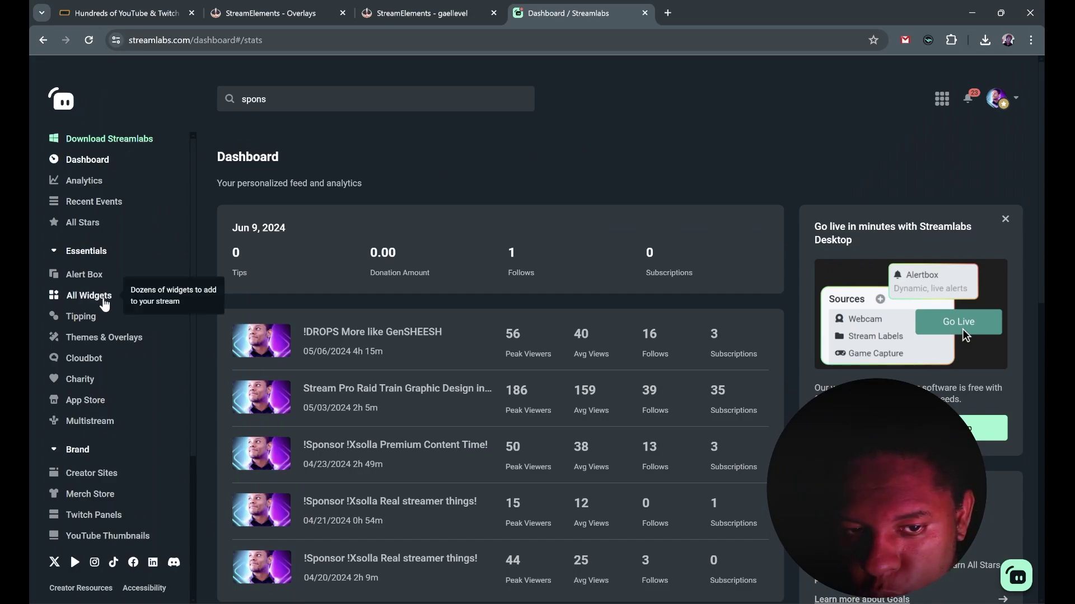
Search the Streamlabs dashboard for 'spons' and open the Sponsor Banner settings.
click(90, 299)
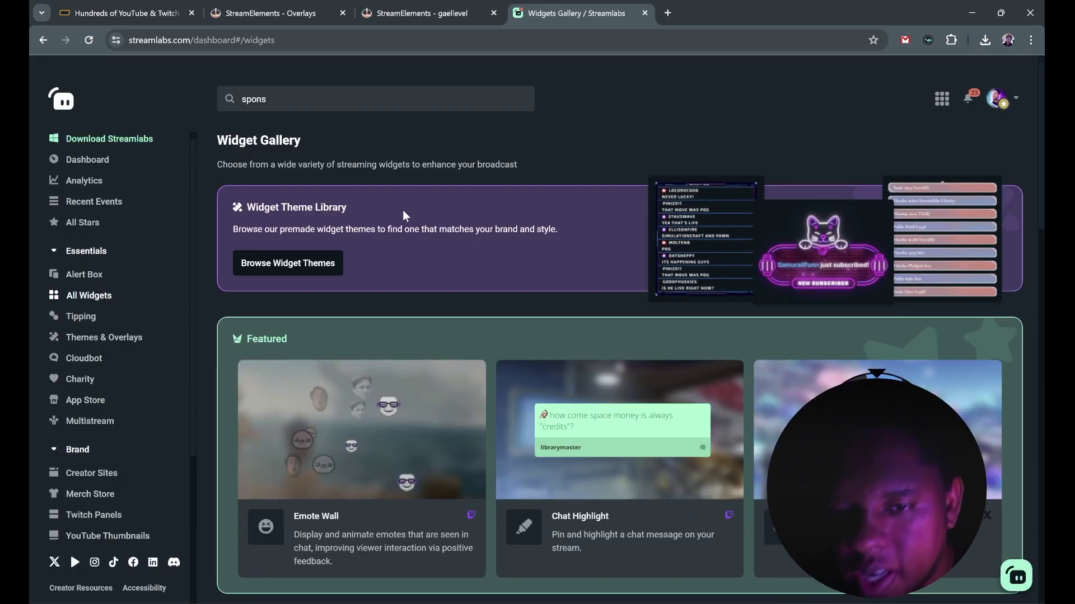
scroll(404, 211, down, 3)
scroll(401, 219, up, 3)
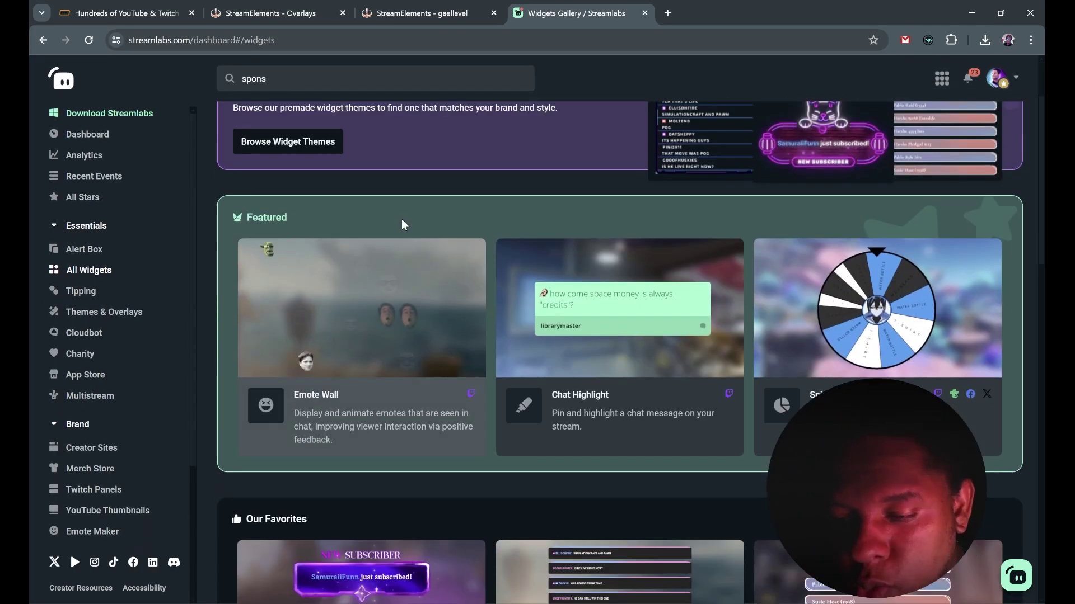
click(299, 100)
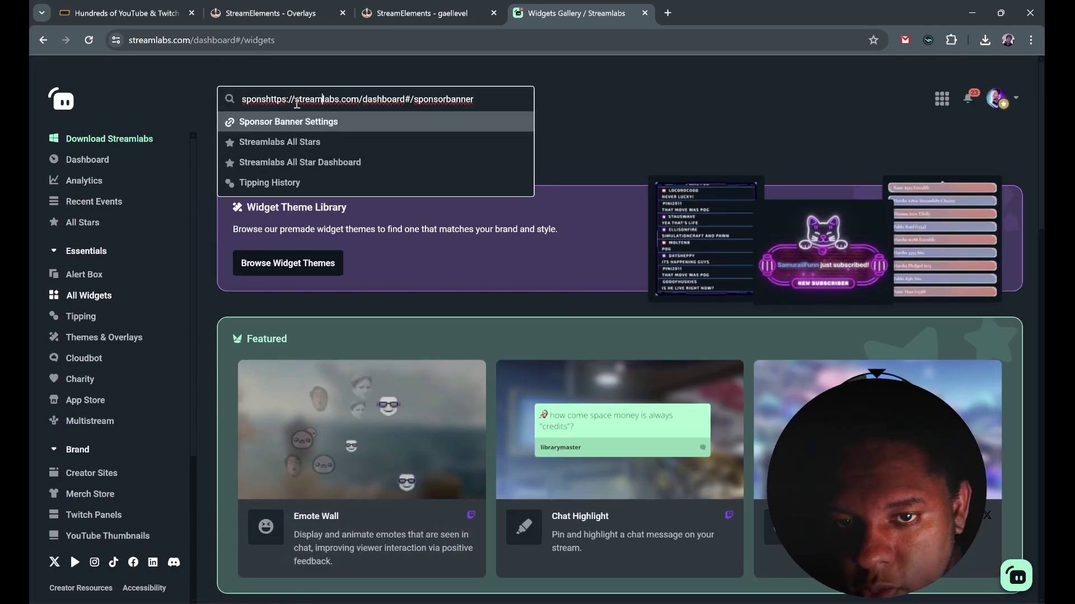
key(ctrl+a)
text(spon)
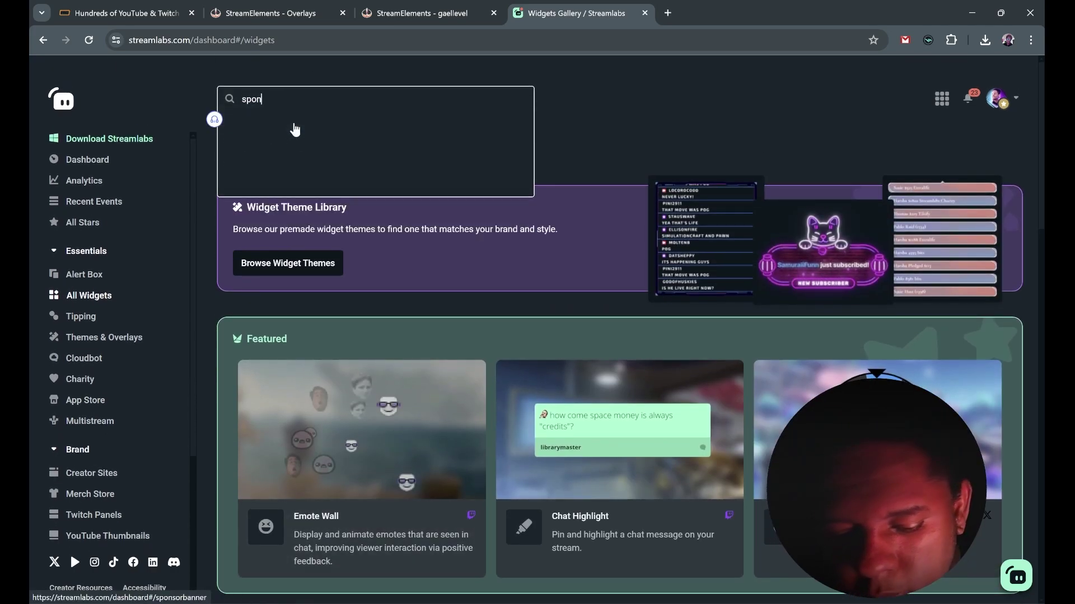
text(s)
click(296, 123)
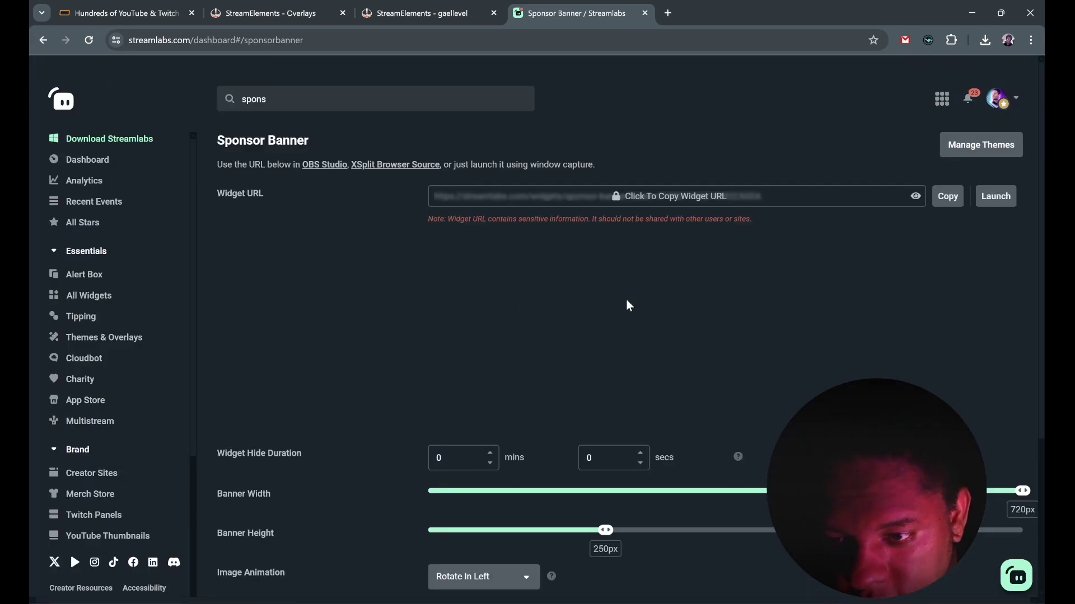
Add an image entry under Placement 1 Images.
scroll(347, 291, down, 4)
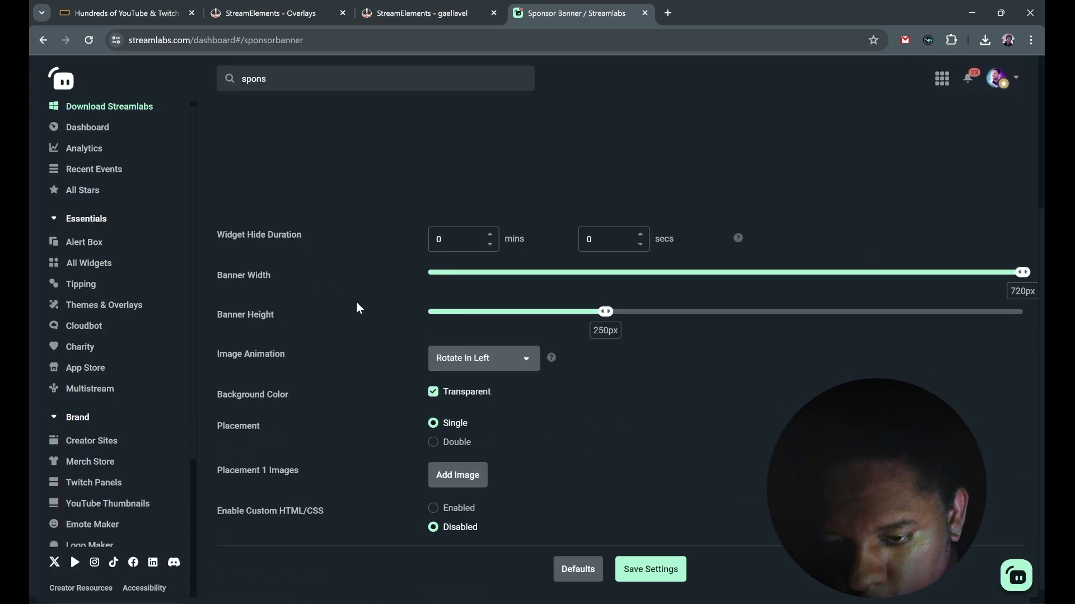
click(475, 485)
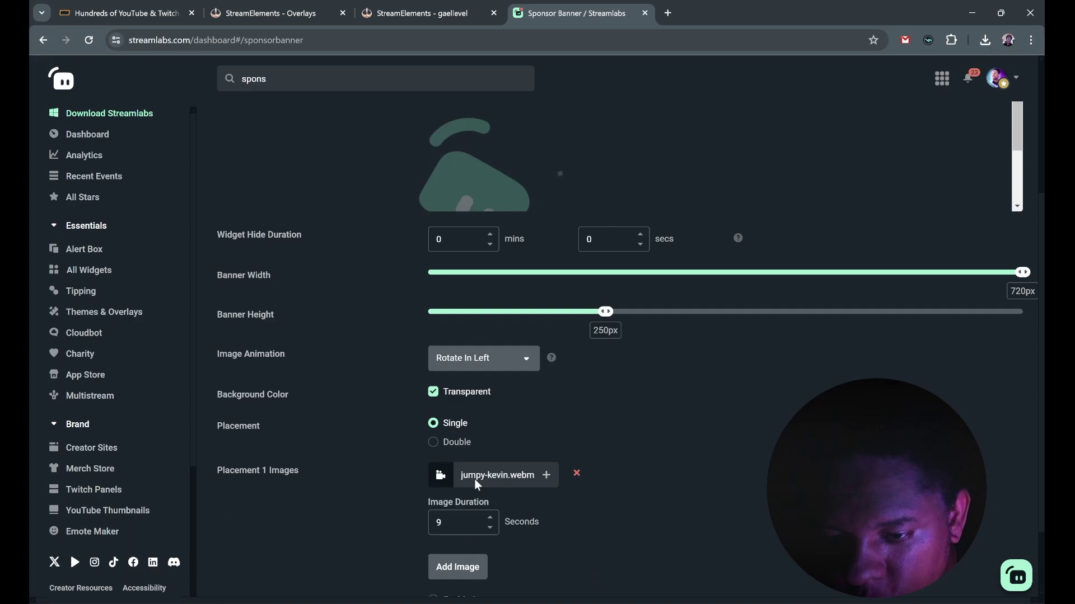
scroll(414, 325, down, 5)
mouse_move(546, 386)
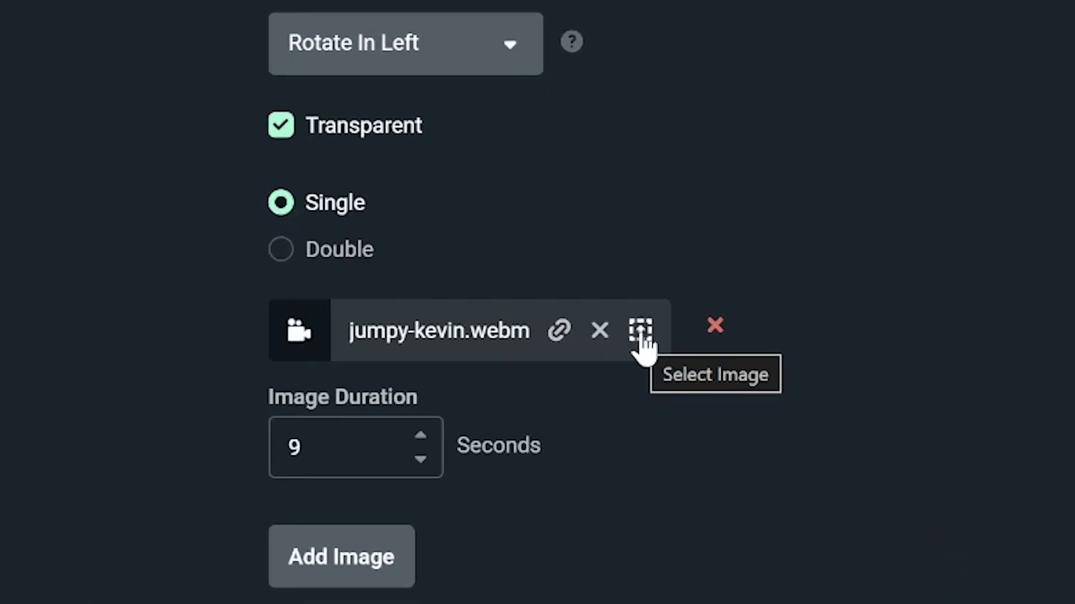
Upload the example social GIFs to the Streamlabs image gallery.
click(641, 336)
click(519, 235)
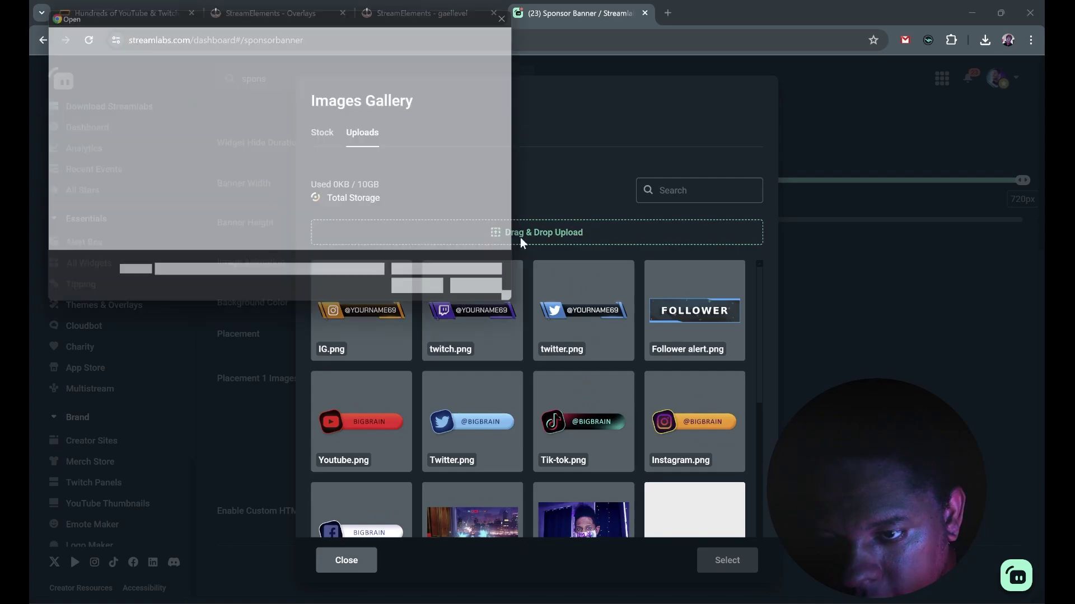
key(ctrl+a)
click(431, 297)
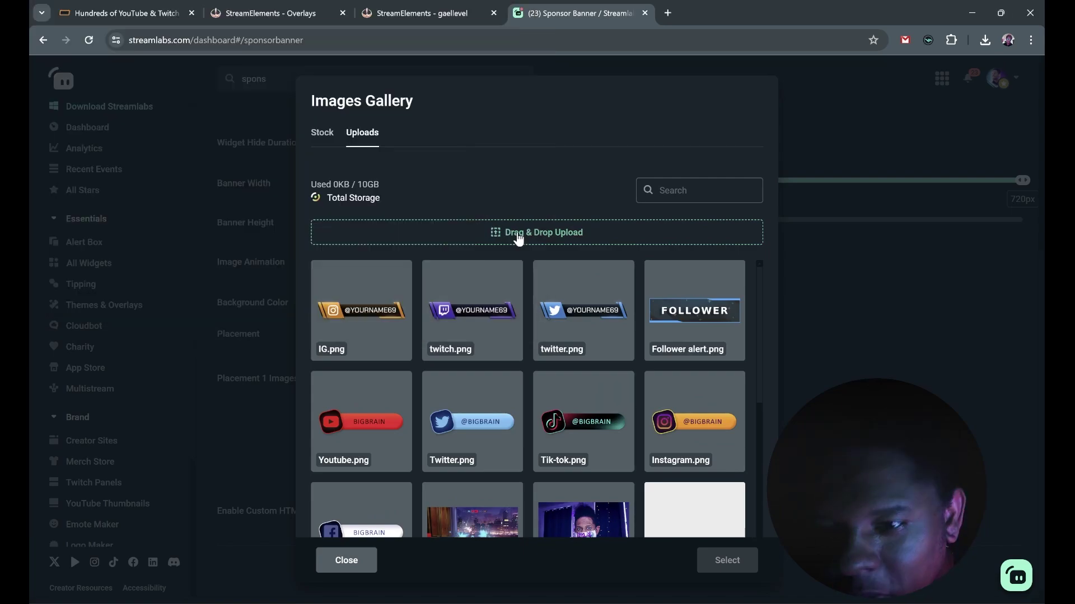
click(519, 239)
shift+click(329, 132)
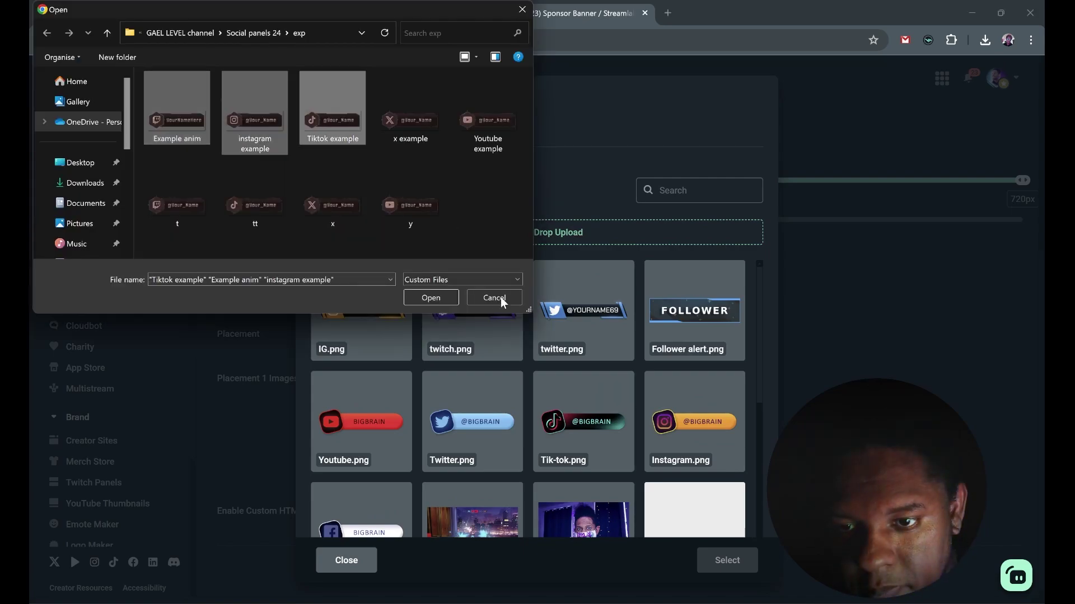
click(432, 295)
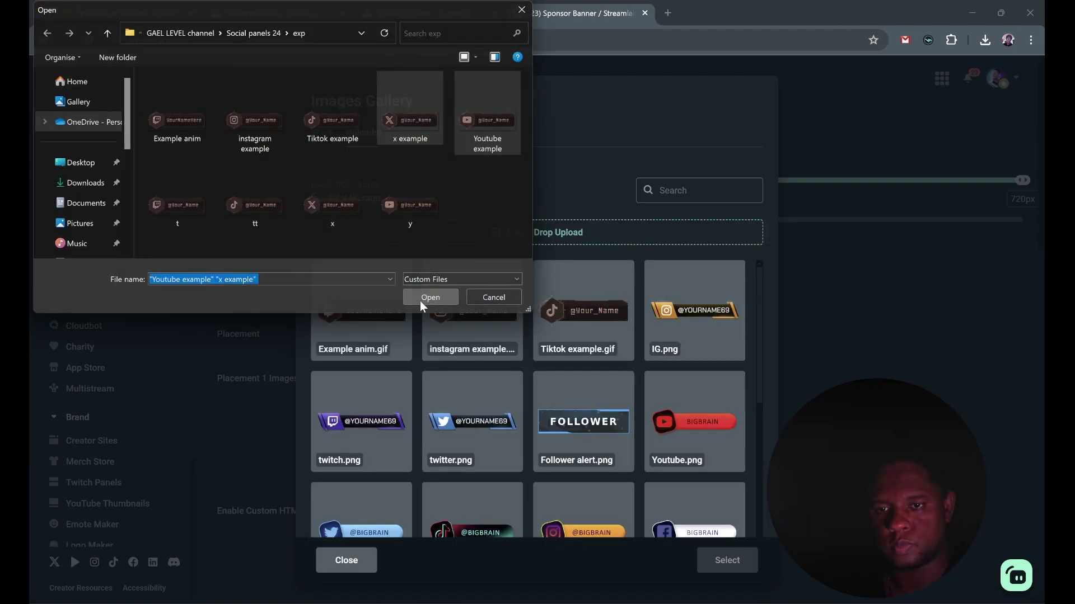
click(421, 299)
Set x example.gif as the image for the first two Placement 1 slots.
click(371, 311)
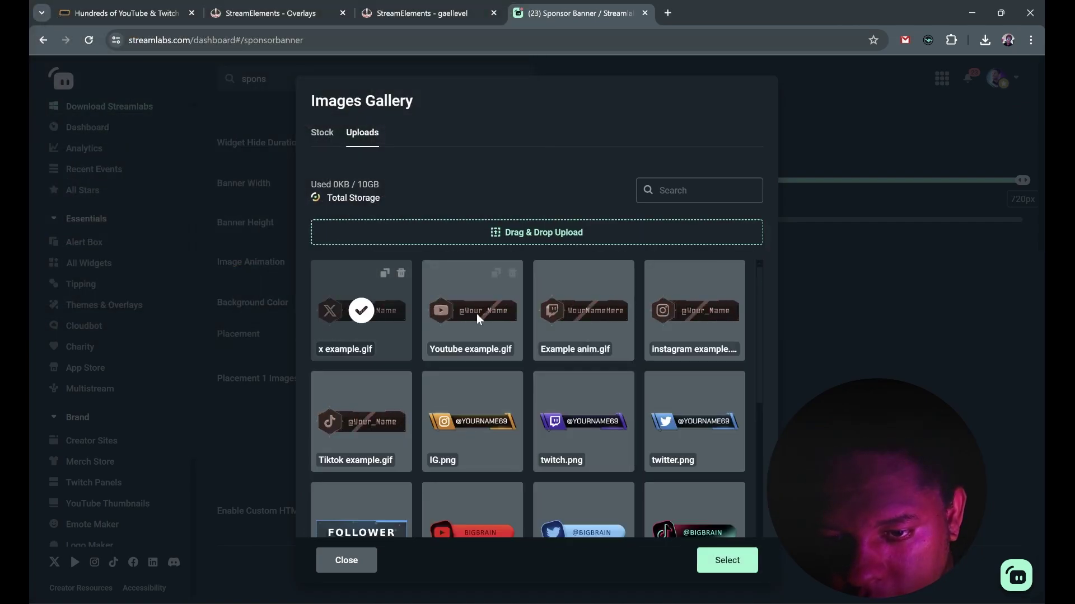
click(728, 560)
click(462, 471)
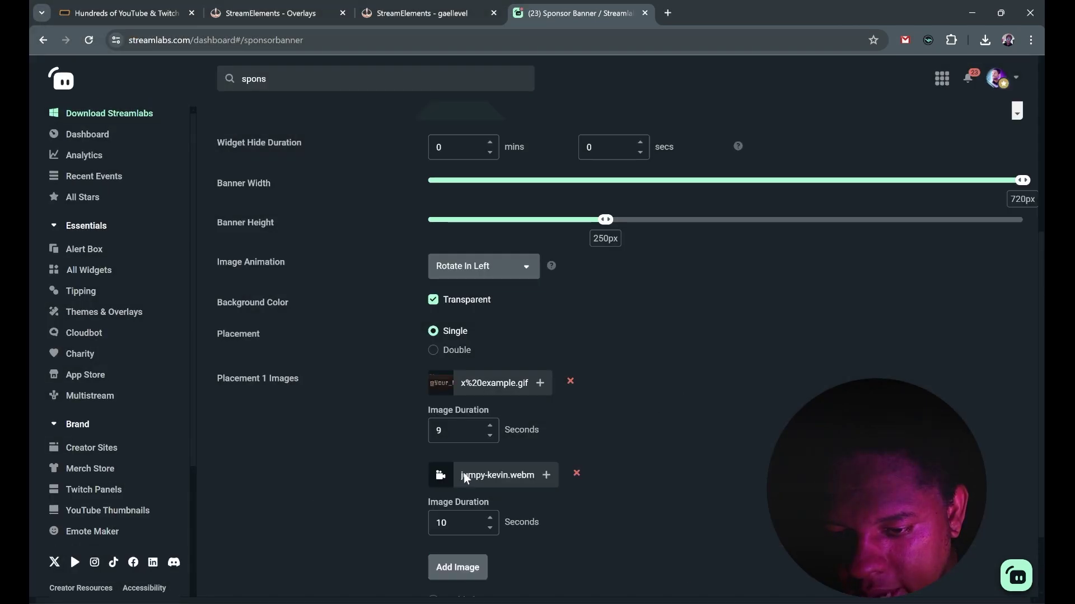
click(463, 473)
click(358, 132)
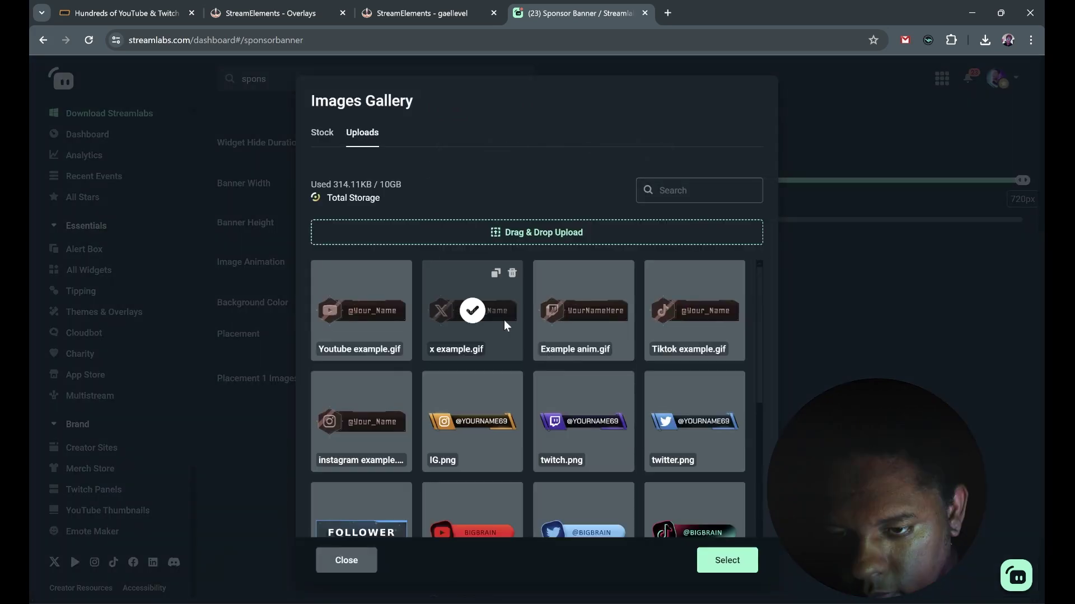
click(731, 566)
Set the banner images' durations to 3 seconds.
scroll(435, 326, down, 1)
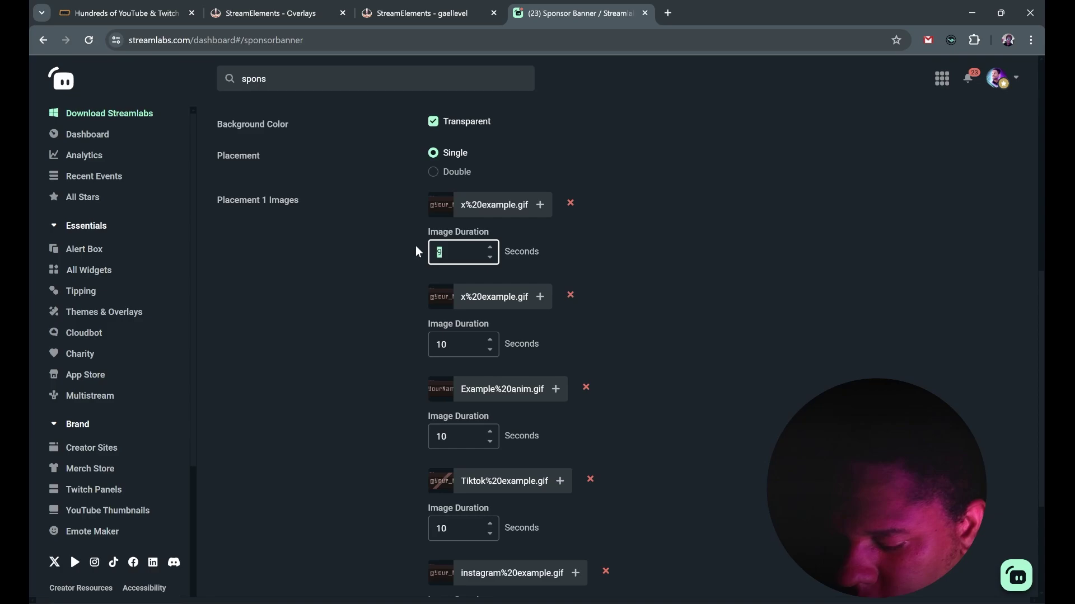
text(3)
drag(457, 339, 415, 343)
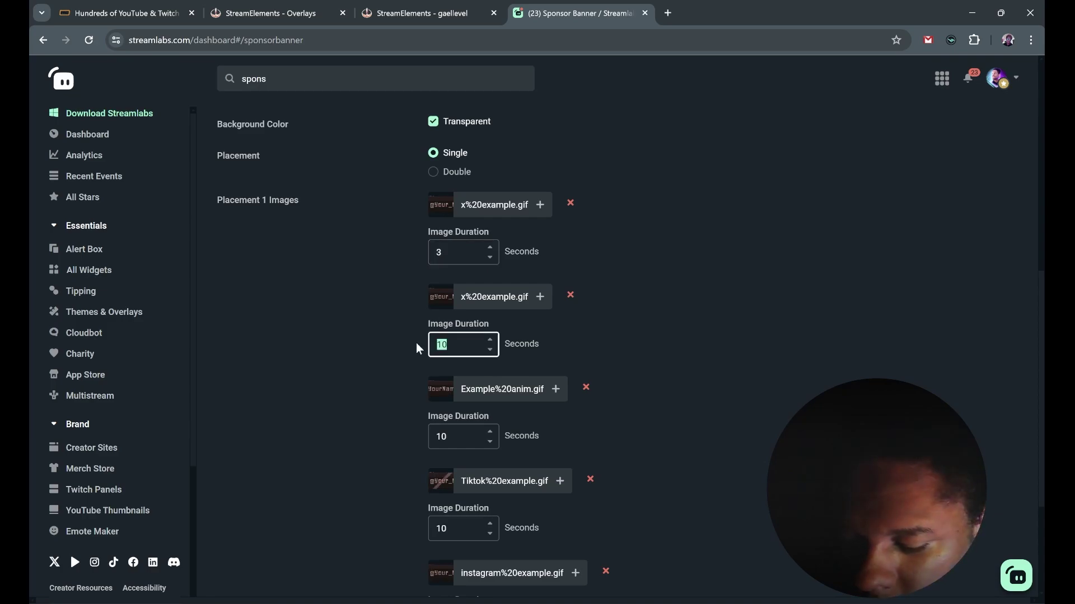
text(3)
scroll(415, 342, down, 2)
click(456, 310)
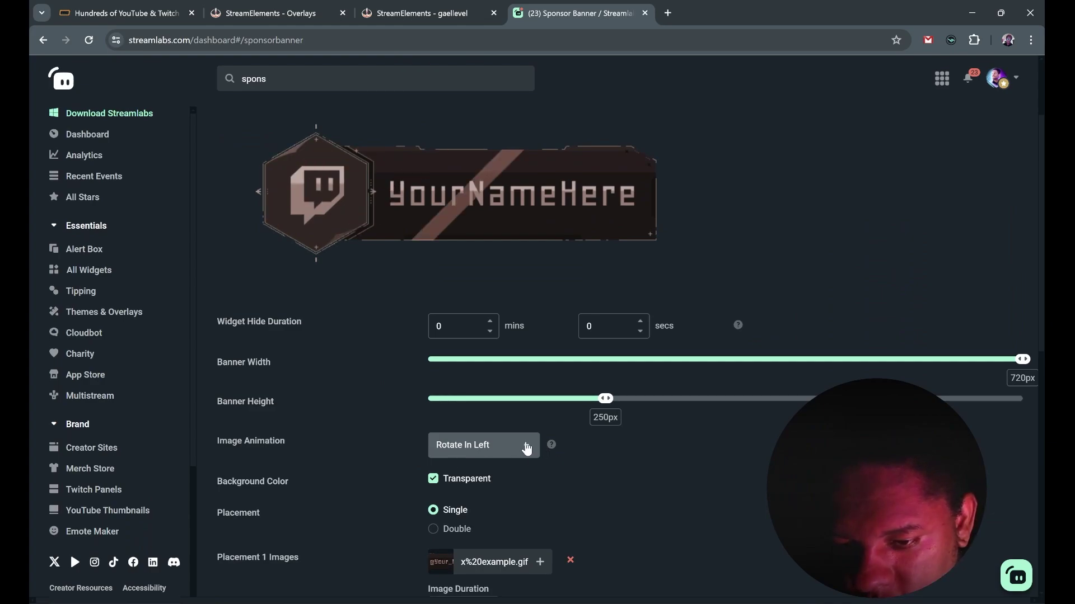
Choose Swing as the banner's image animation.
click(526, 446)
click(485, 503)
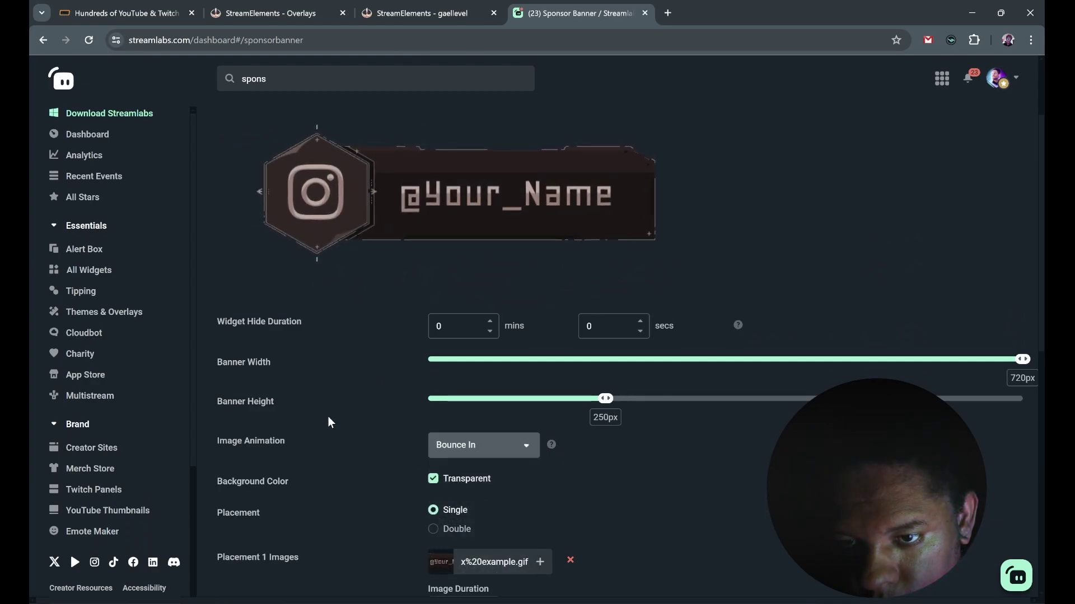
click(529, 447)
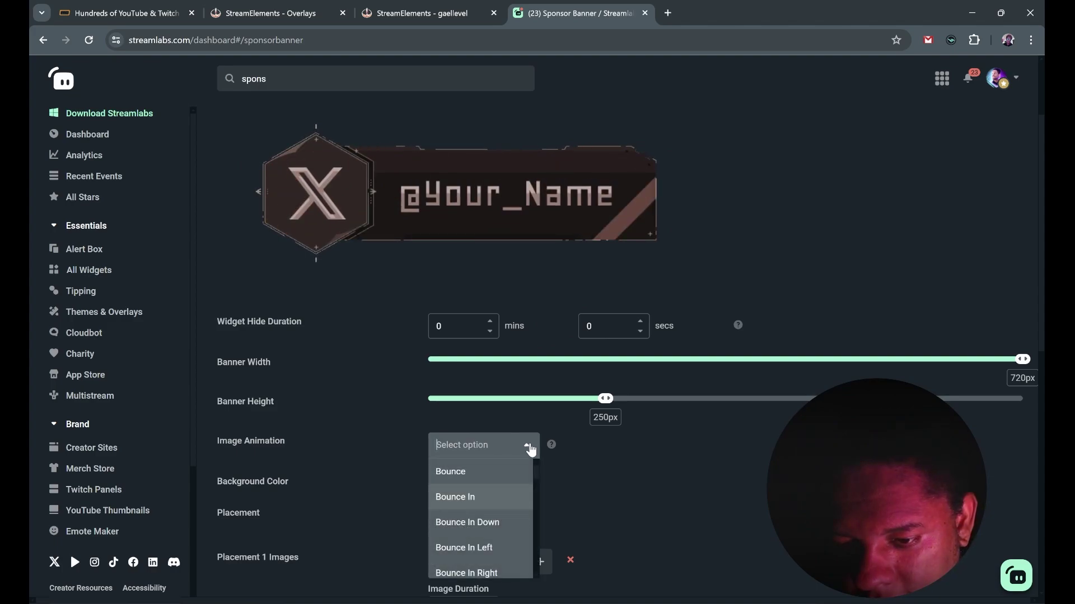
scroll(498, 537, down, 5)
scroll(502, 537, down, 3)
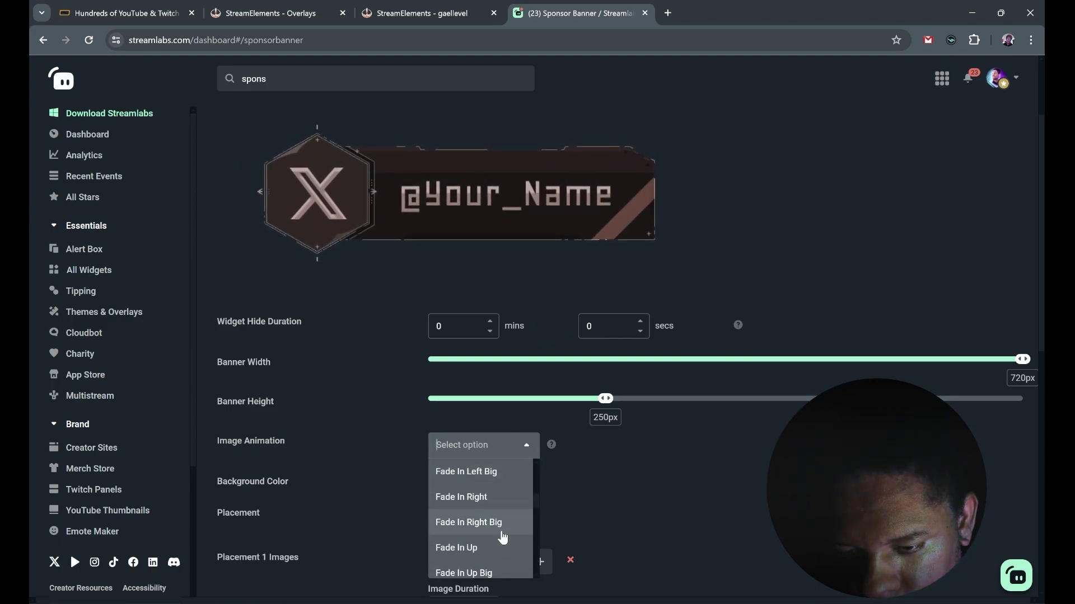
click(475, 487)
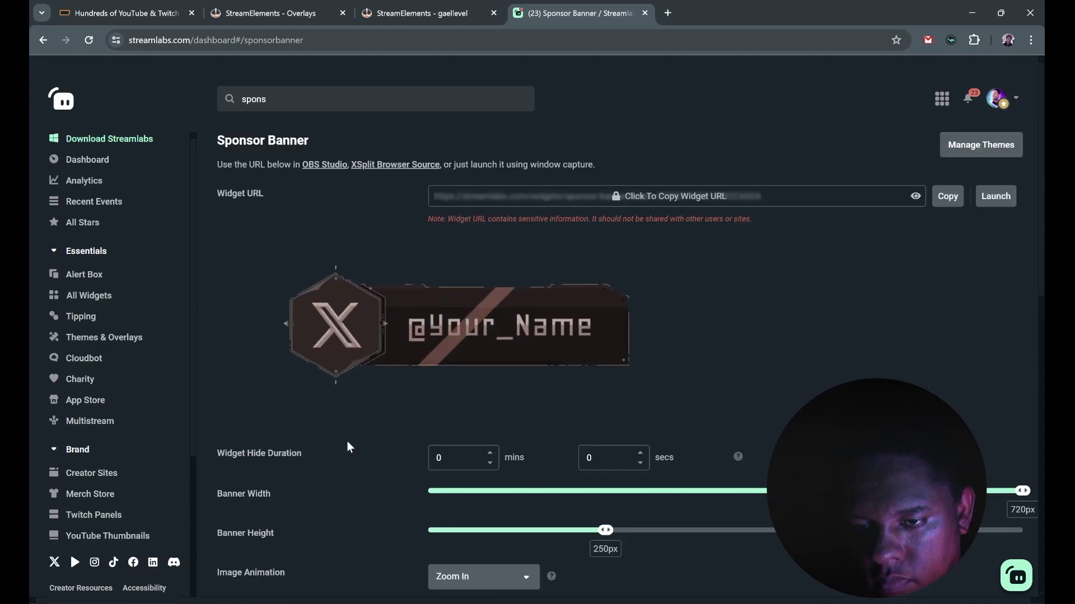
click(453, 445)
scroll(481, 509, up, 10)
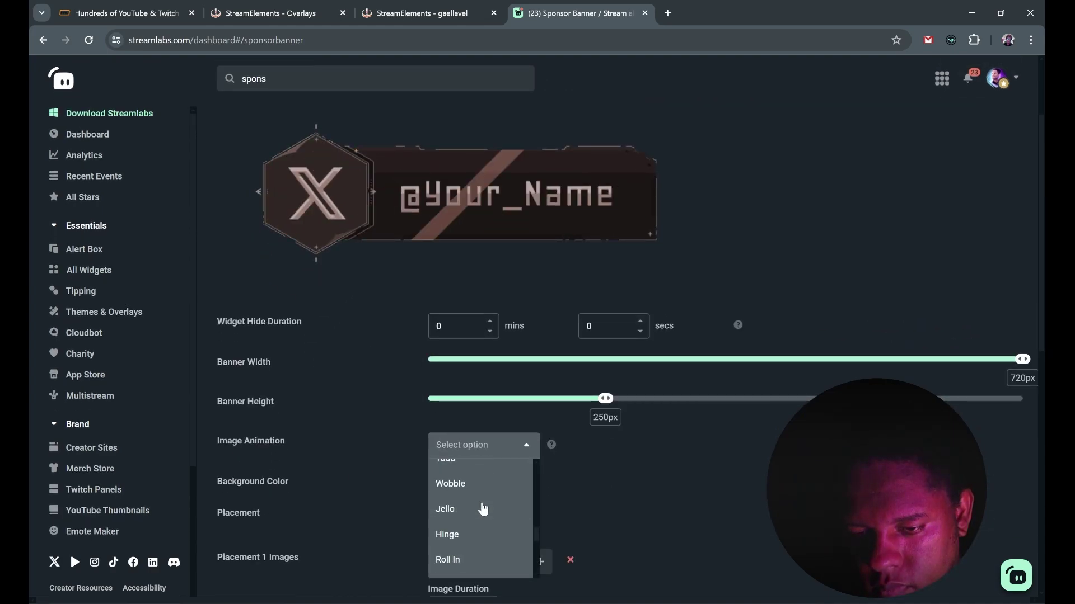
scroll(344, 416, down, 9)
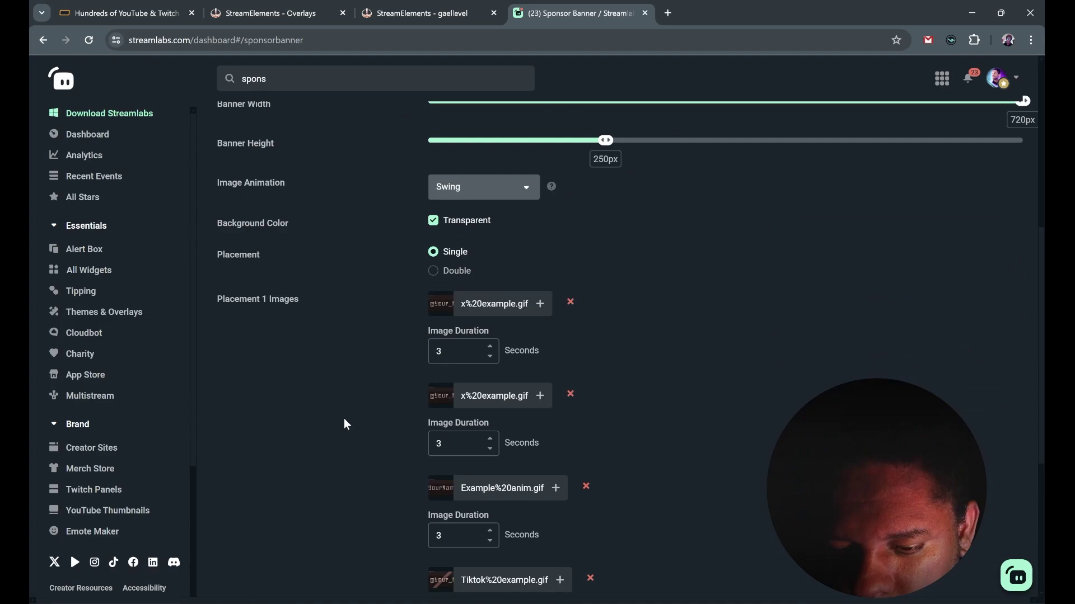
Save the Sponsor Banner settings and copy the widget URL.
click(652, 569)
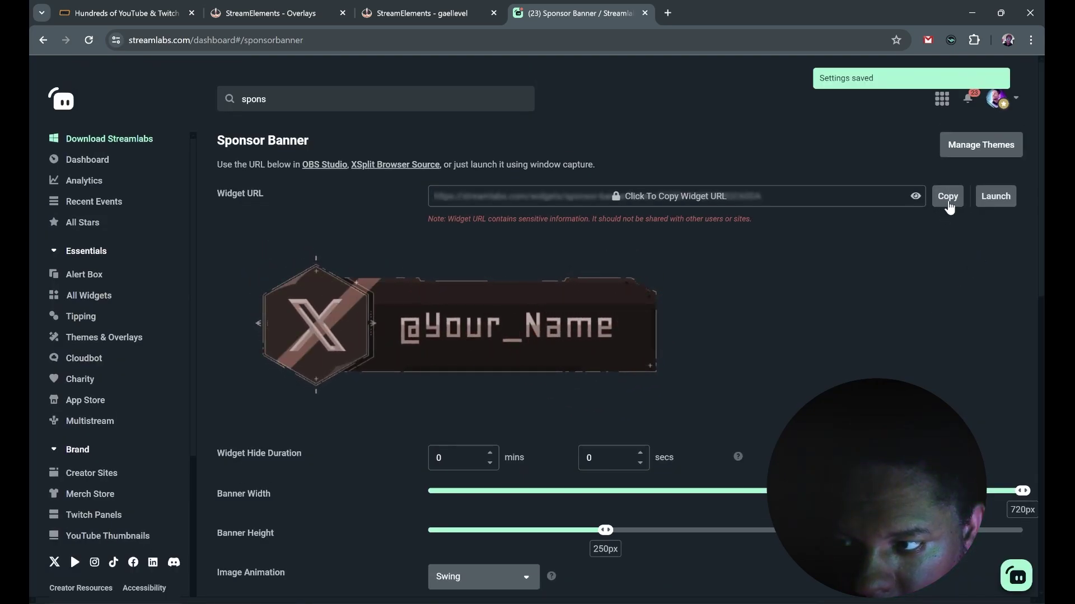
click(947, 204)
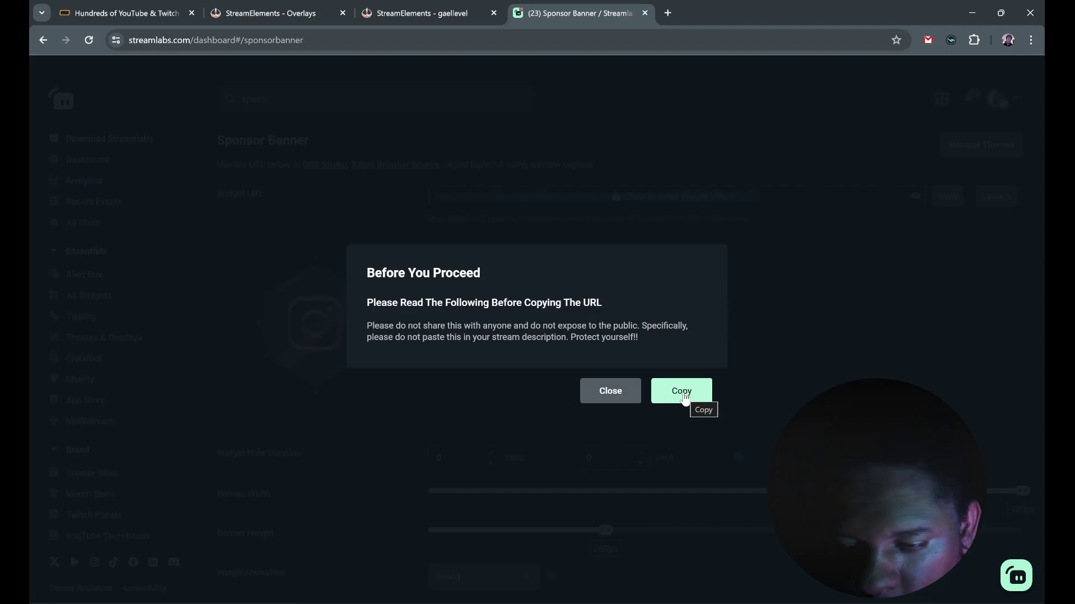
click(682, 392)
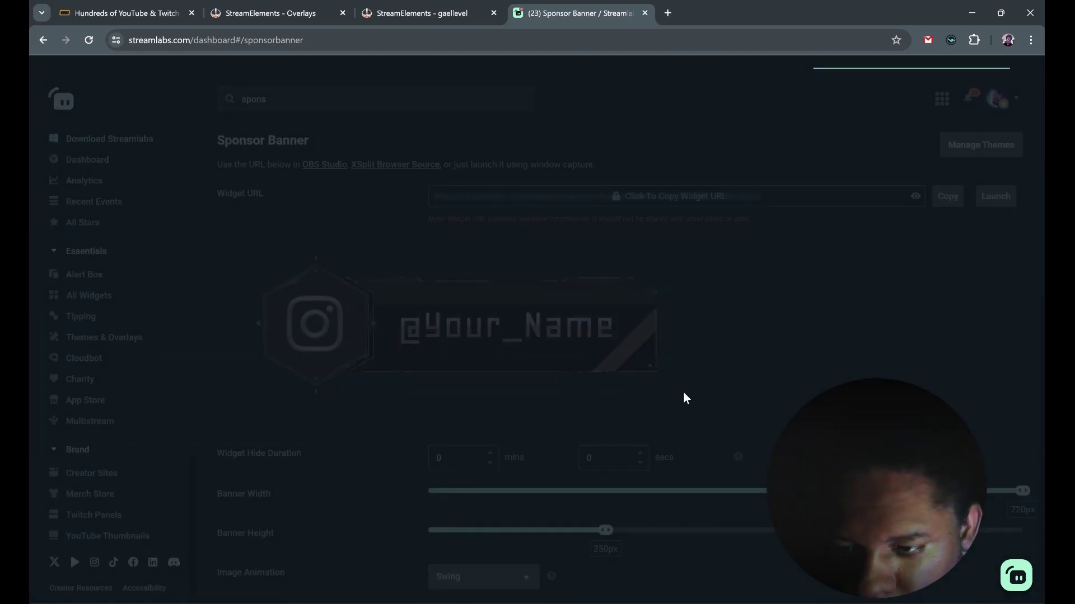
key(alt+Tab)
click(239, 580)
Add a browser source named 'zrrgzrgrf' showing the Streamlabs sponsor banner to the GAME scene.
click(279, 339)
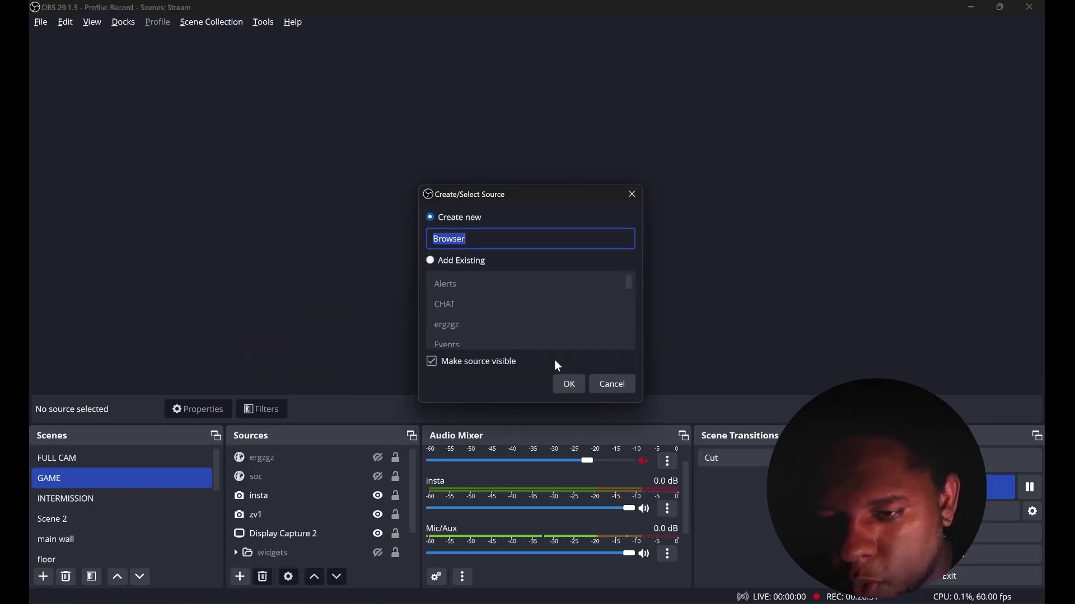
text(zrrgzrgrf)
key(Return)
click(677, 575)
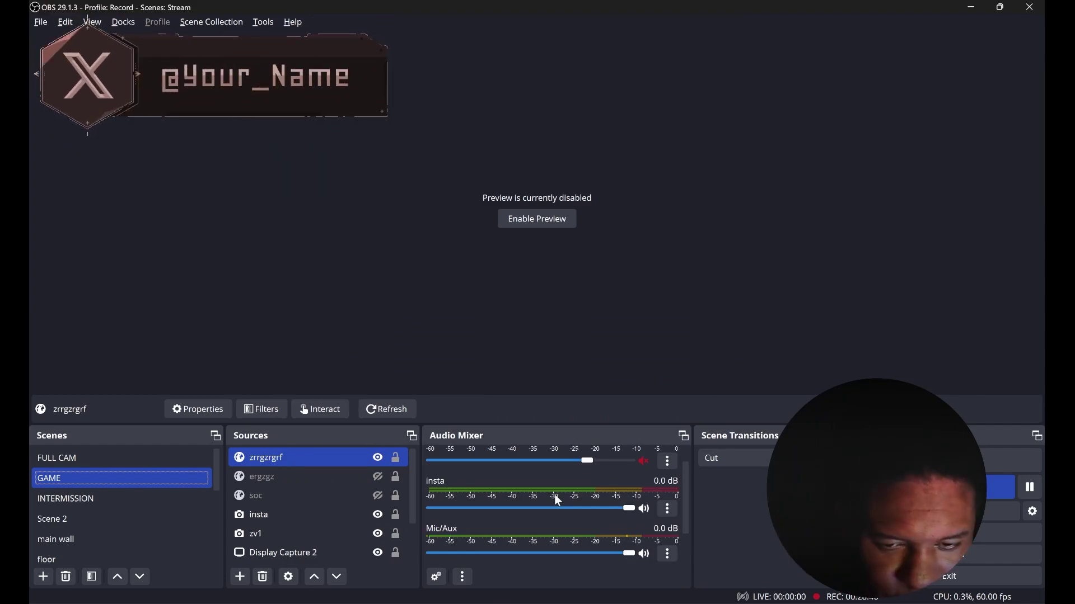
click(538, 219)
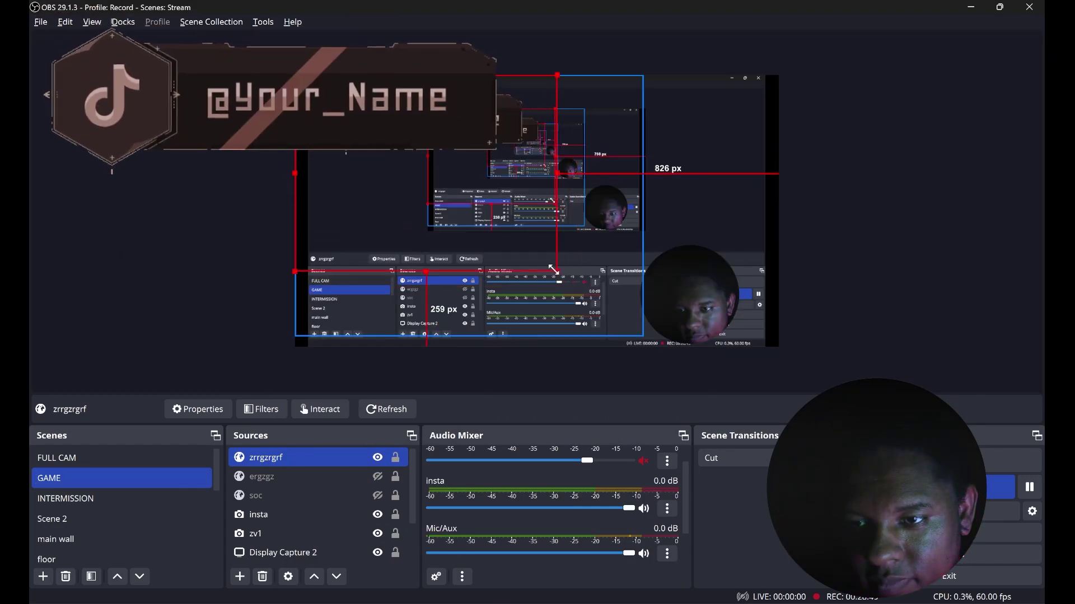
right_click(707, 227)
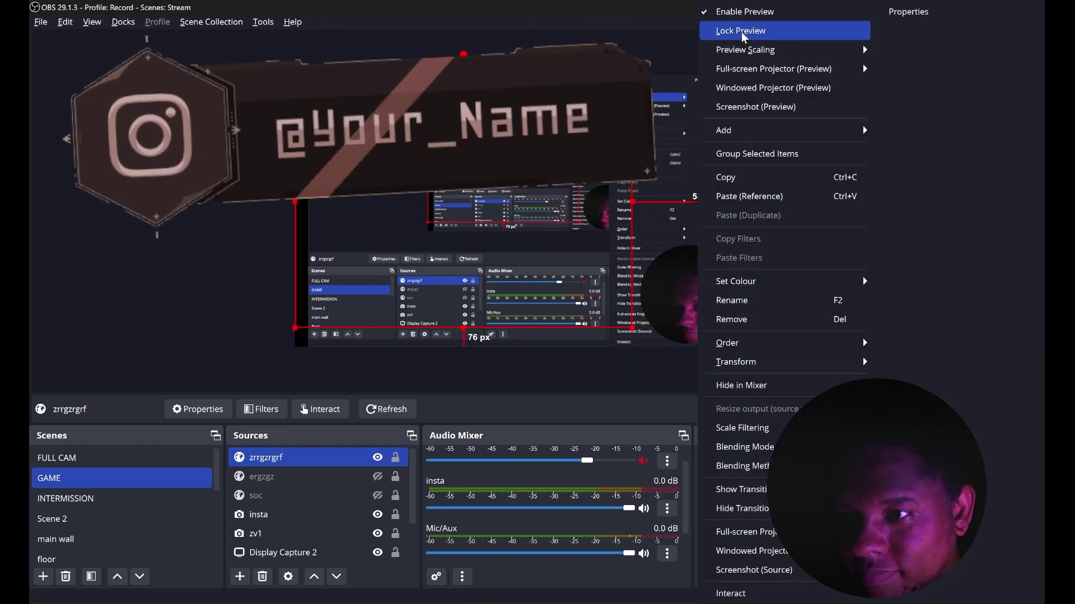
click(744, 11)
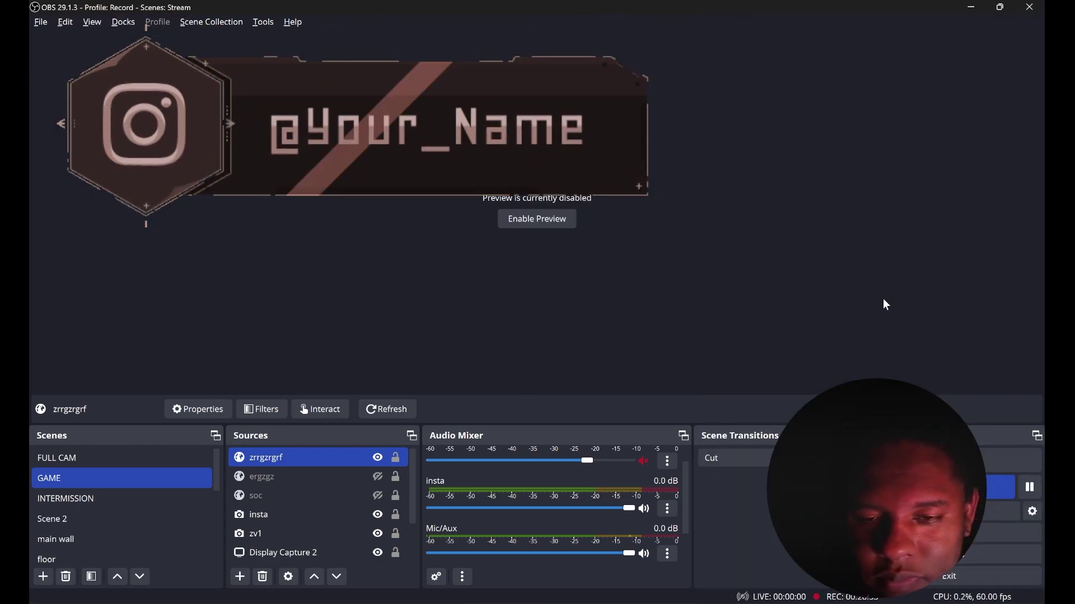